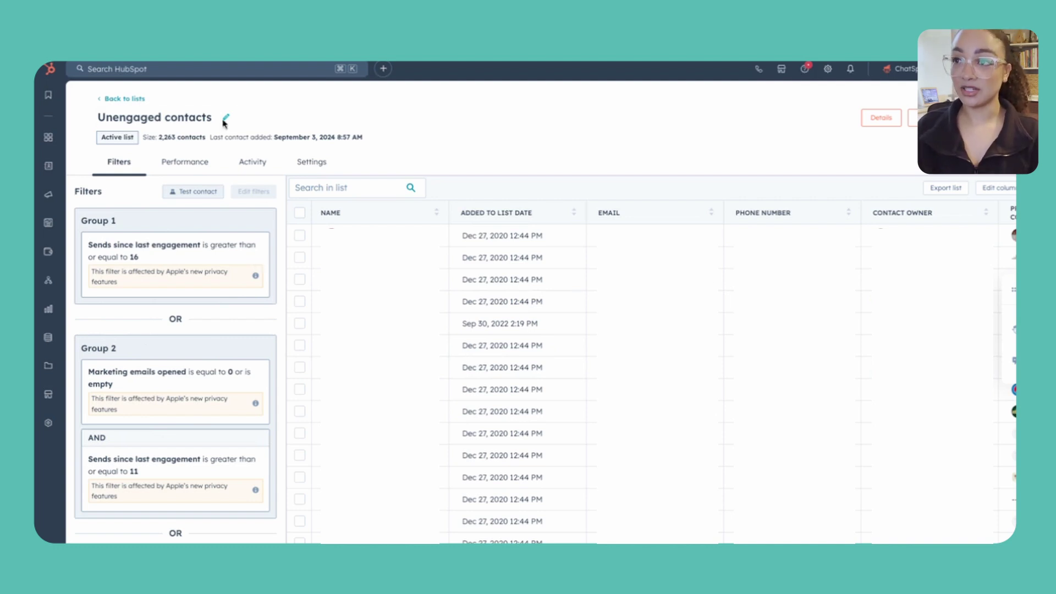
Step: Show the Unengaged contacts list size over This year, 1/1/2024 to 9/9/2024
left_click(182, 165)
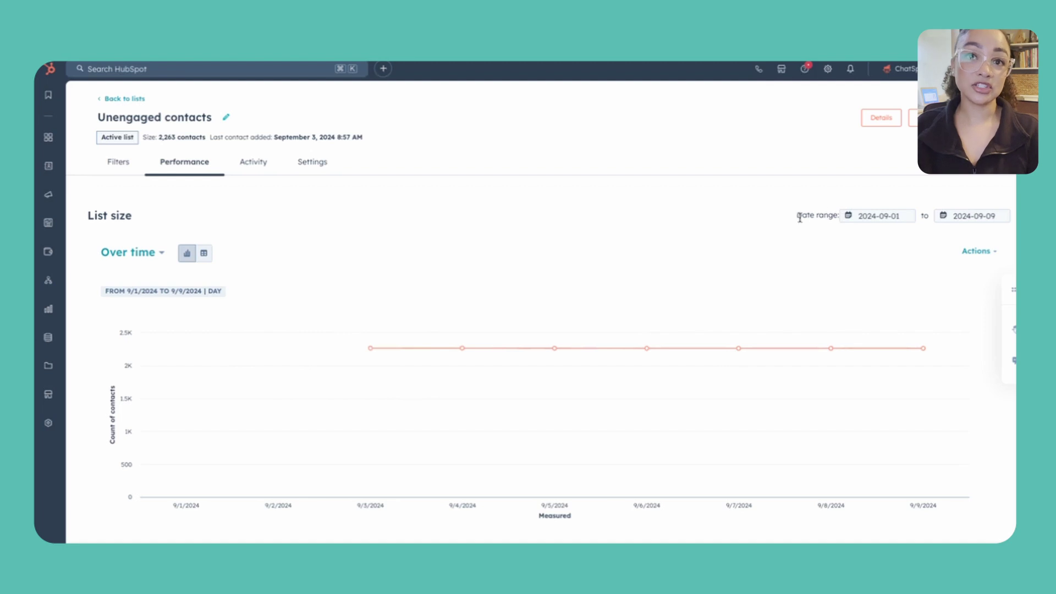
left_click(872, 217)
scroll(778, 394, "down", 3)
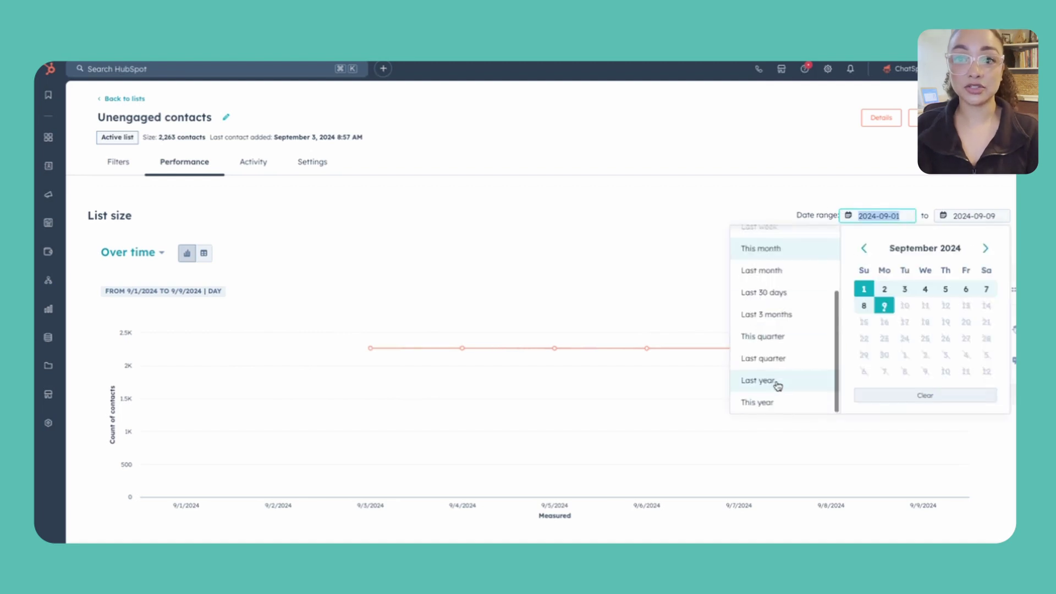
left_click(761, 403)
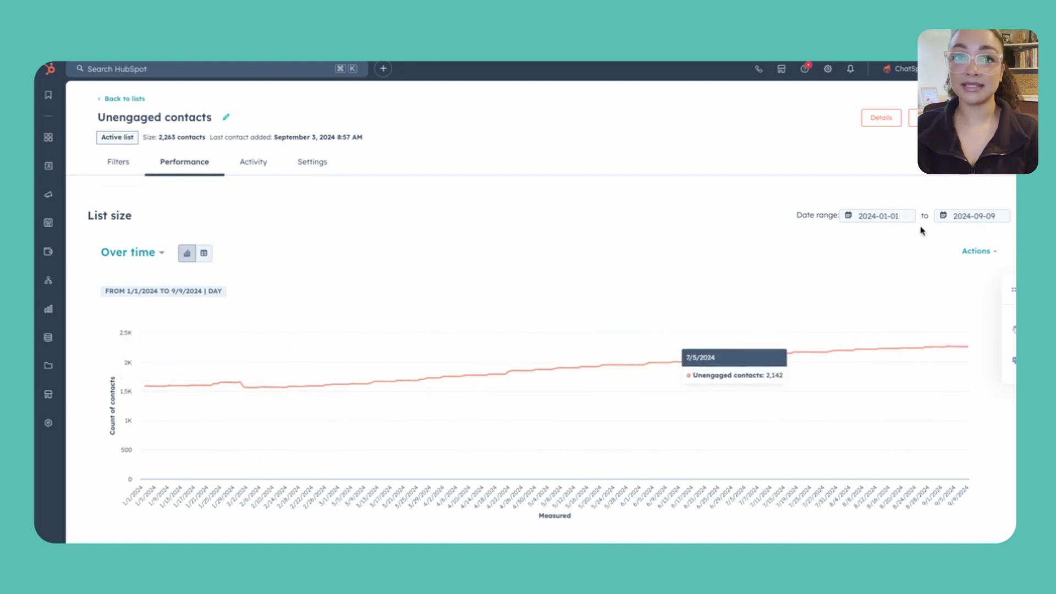
left_click(978, 252)
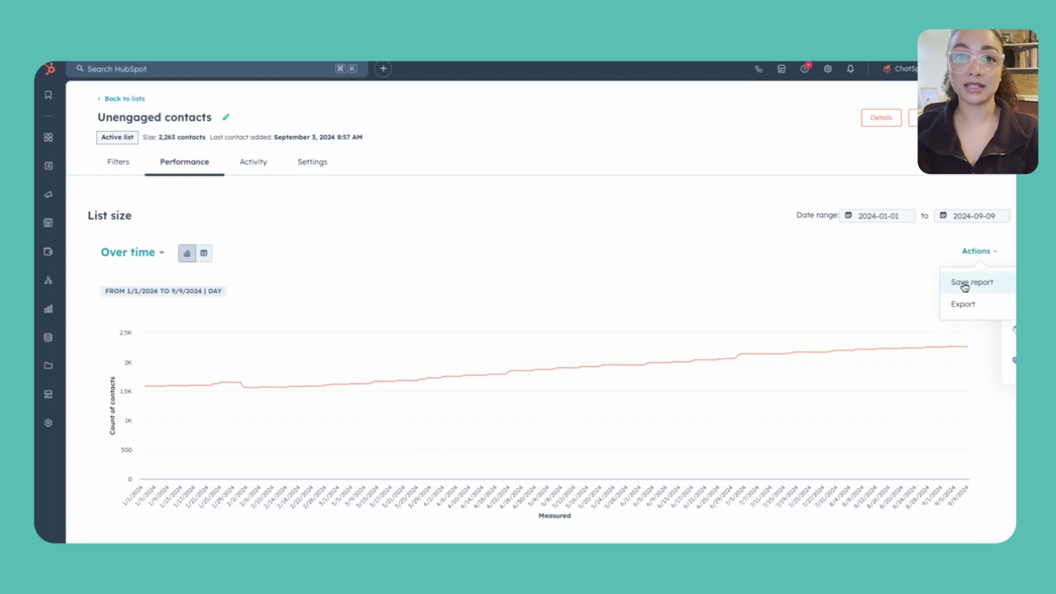
Step: Save the chart as report 'Unengaged Contacts Over time' on the existing Data Health Dashboard
left_click(966, 287)
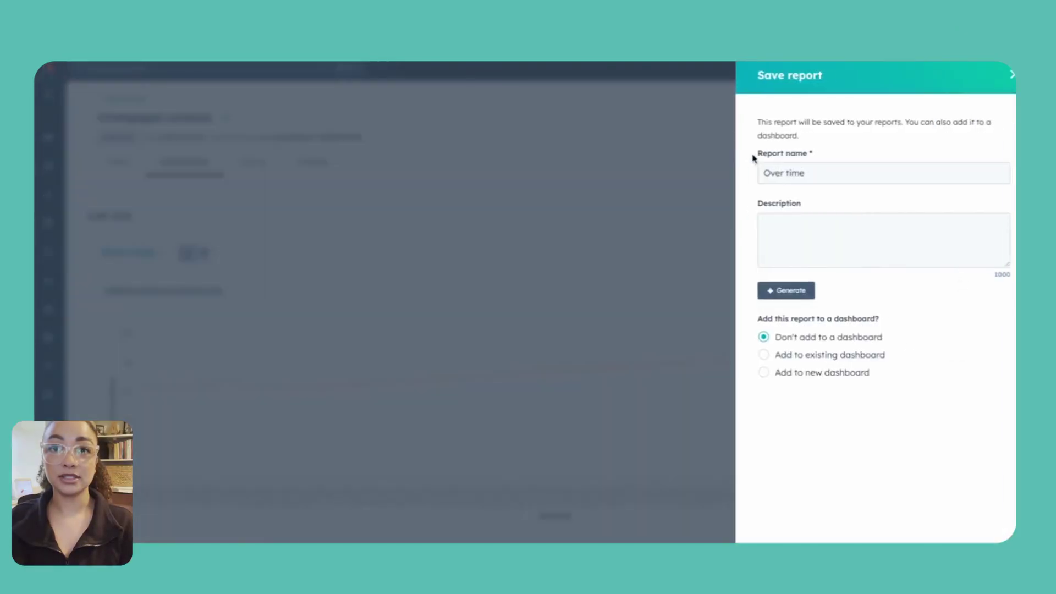
left_click(762, 173)
type("Uneng")
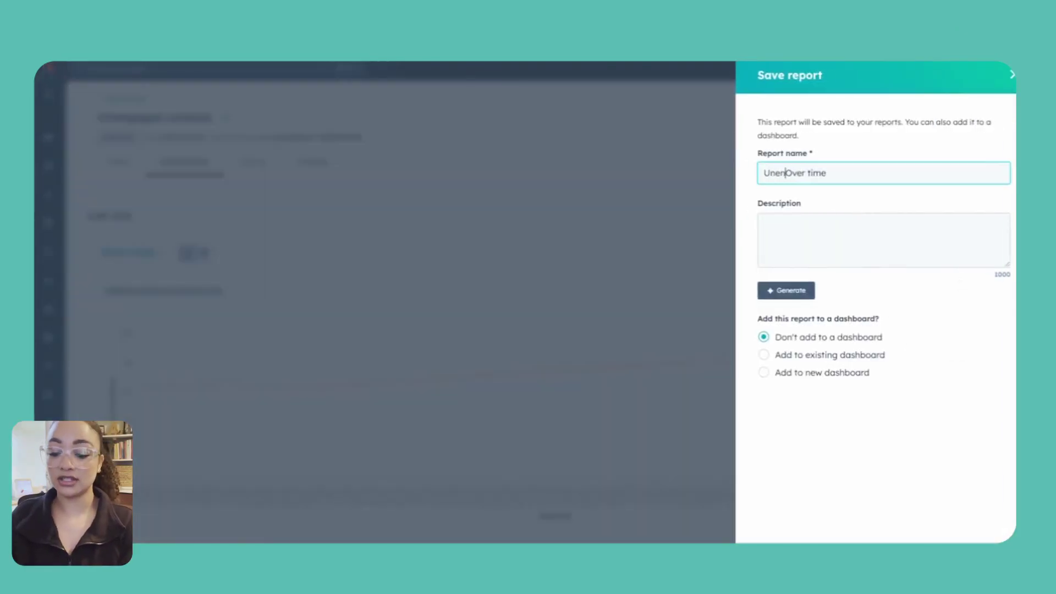
type("aged Cont")
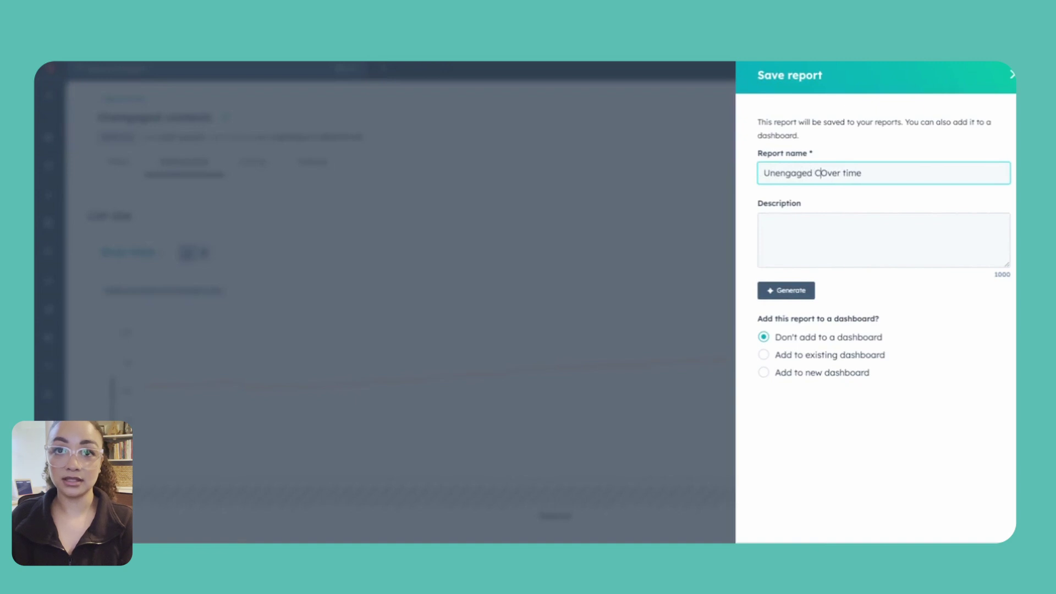
type("acts")
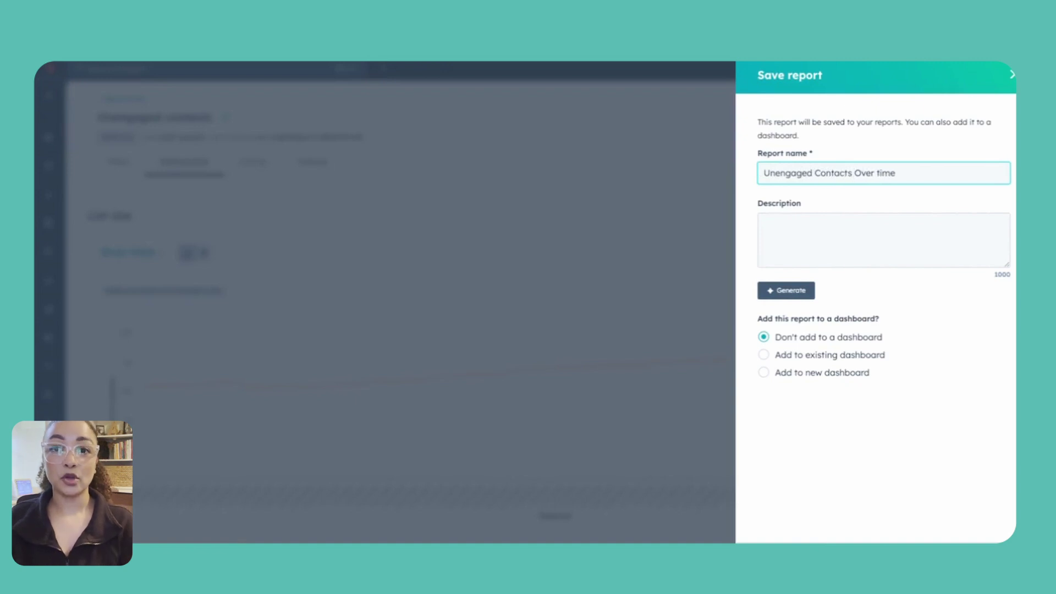
left_click(820, 354)
left_click(797, 376)
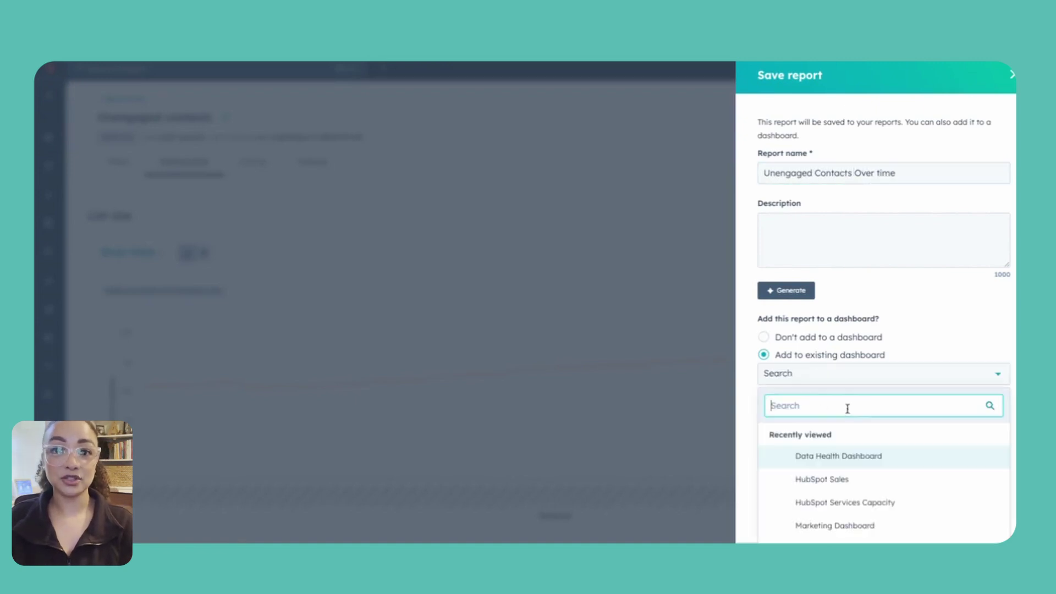
left_click(868, 462)
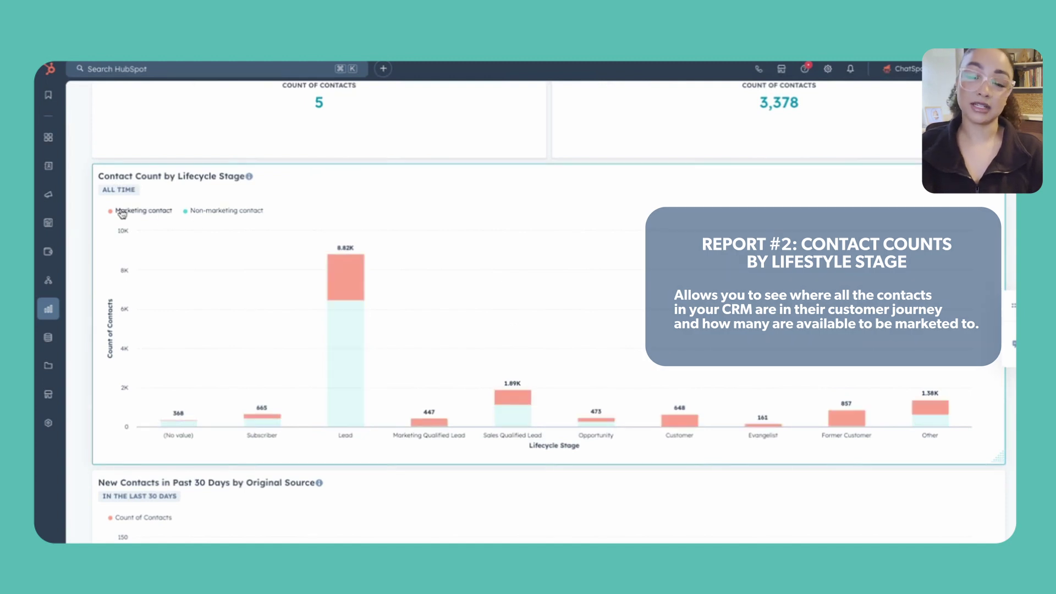
Step: Go to Reporting > Reports and begin creating a new report
mouse_move(48, 309)
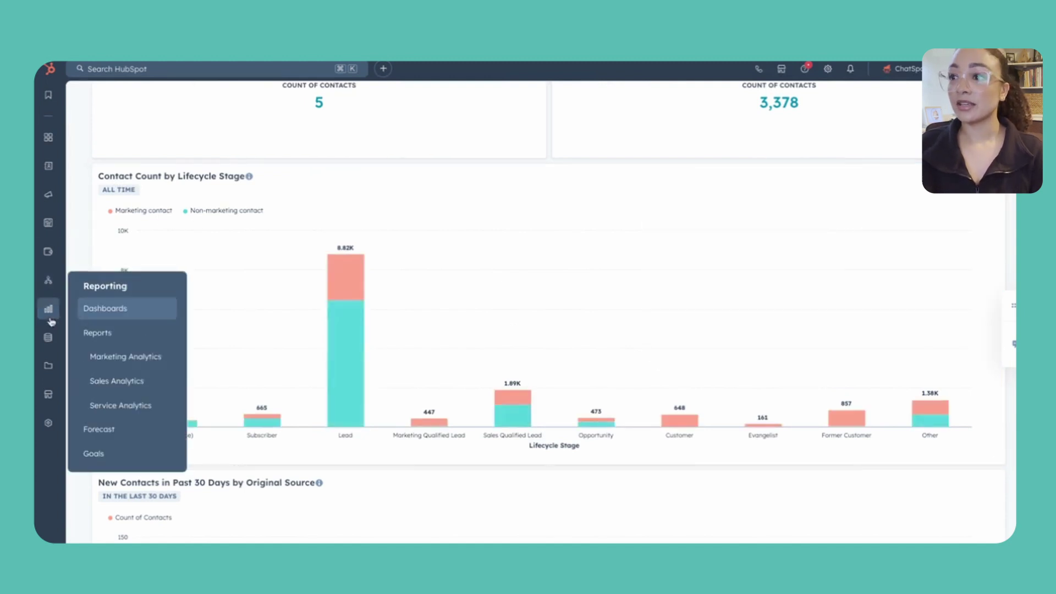
left_click(98, 333)
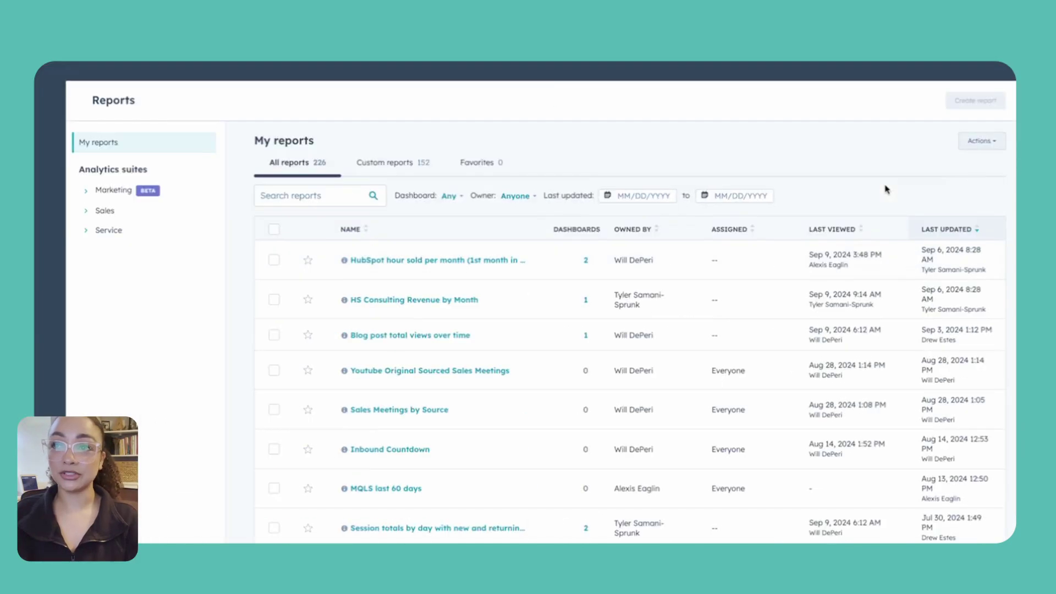
left_click(972, 110)
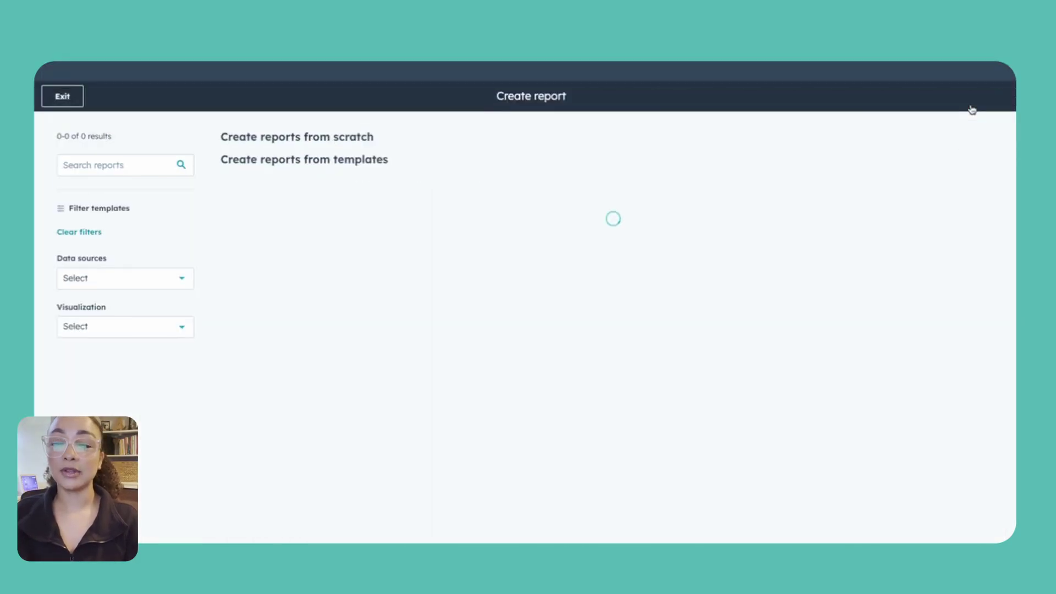
Step: Start a single-object report from scratch with Contacts as the data source
left_click(335, 174)
scroll(370, 325, "down", 1)
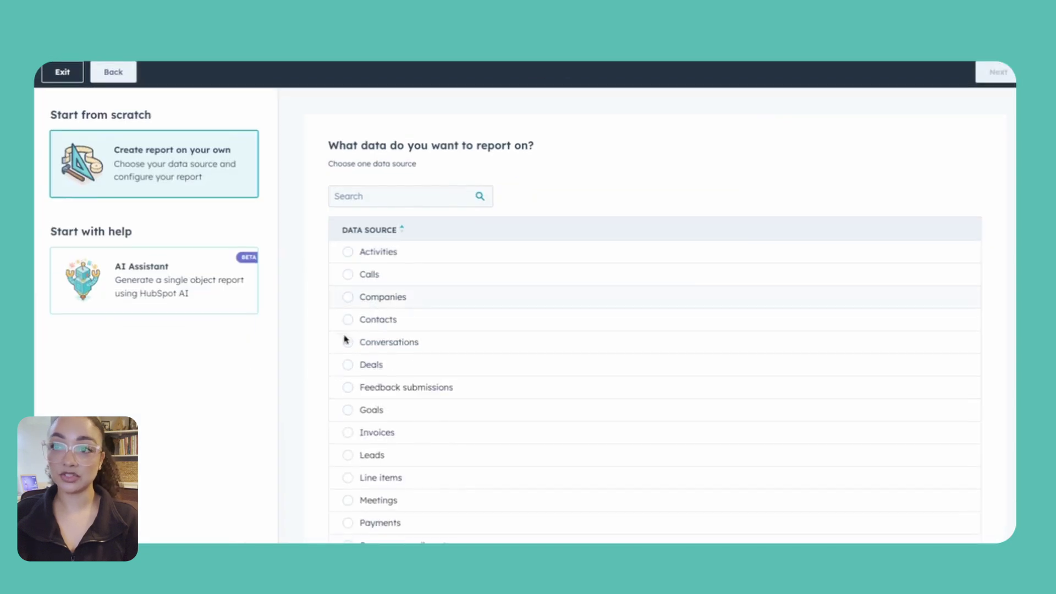
left_click(349, 320)
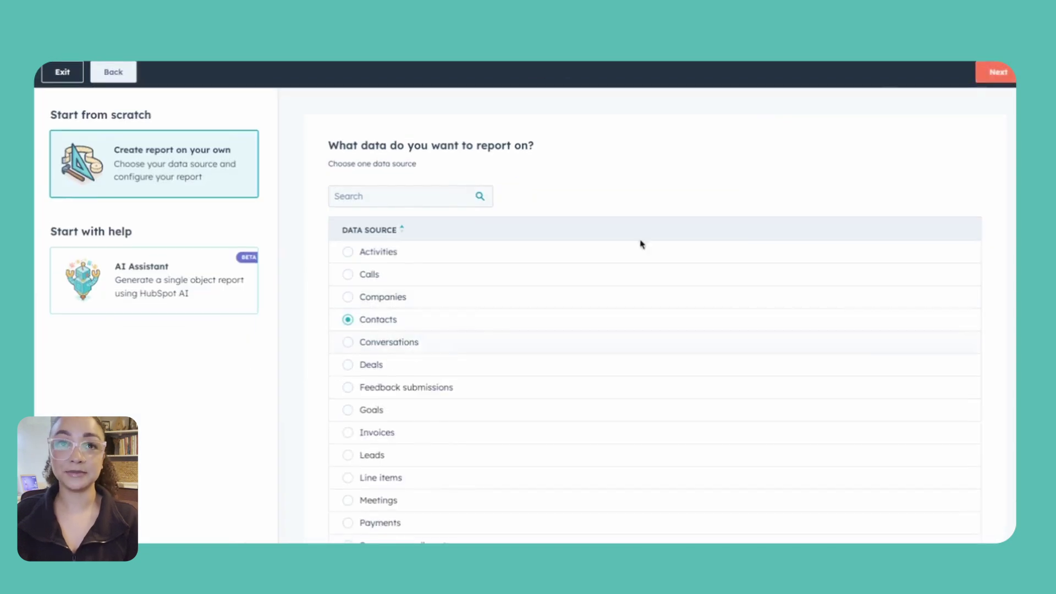
left_click(996, 72)
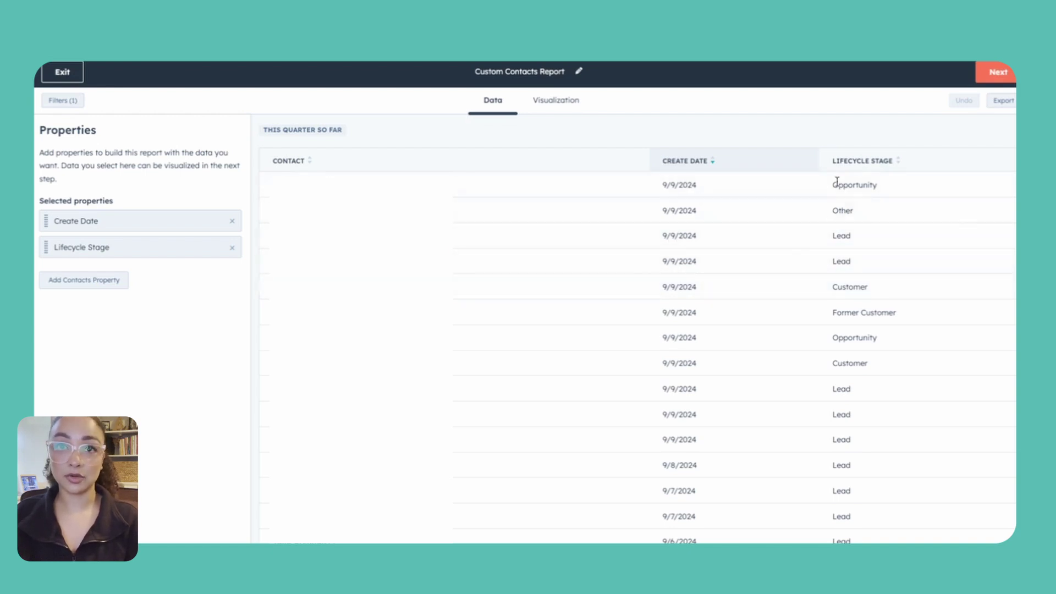
Step: Add Original Source and Marketing contact status as contact property columns
left_click(94, 282)
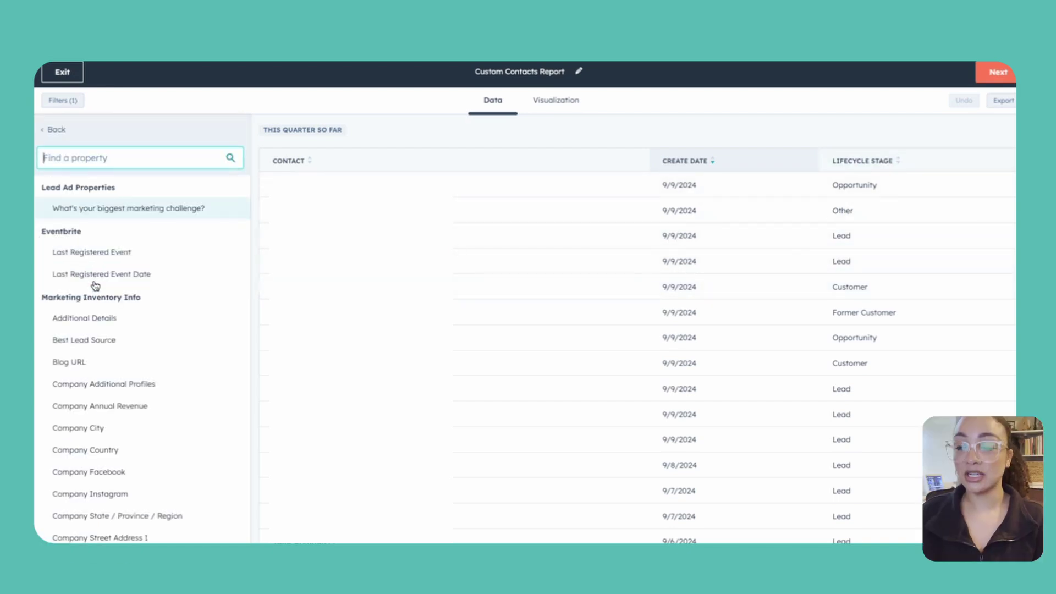
type("arigi")
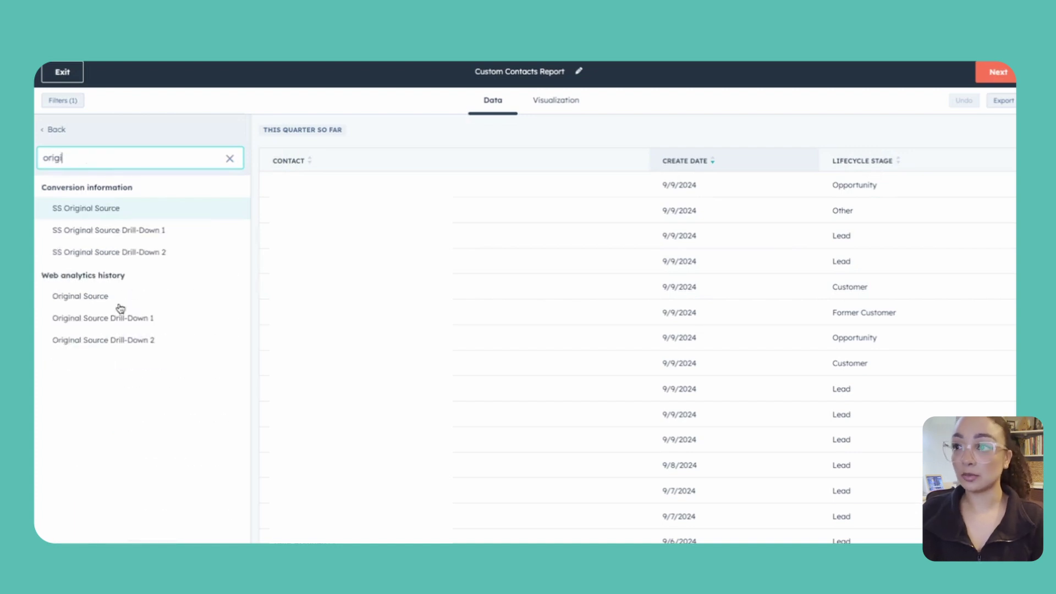
left_click(107, 301)
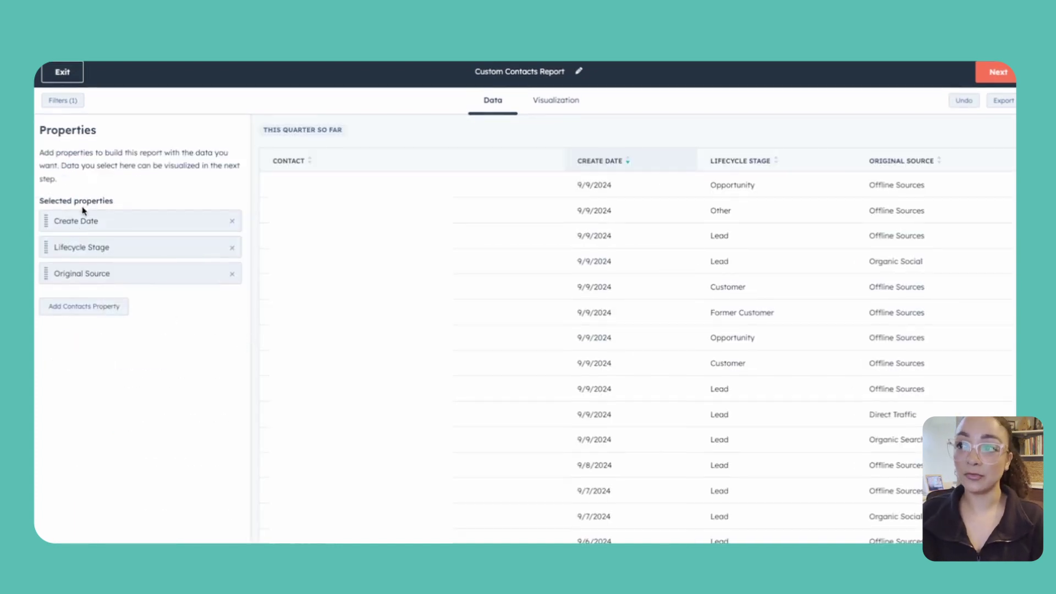
left_click(71, 307)
type("marketing")
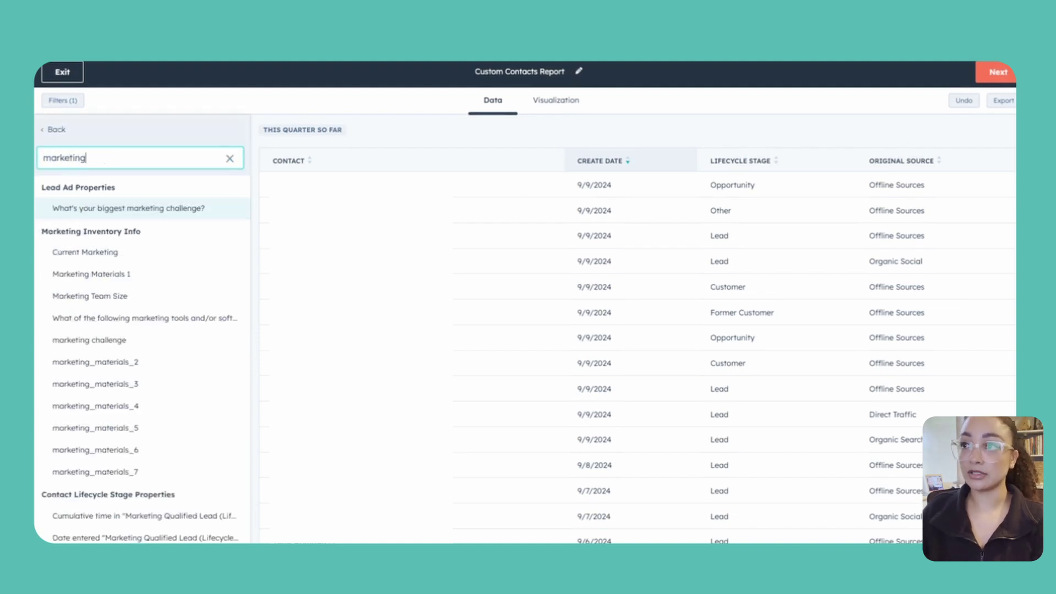
type(" cont")
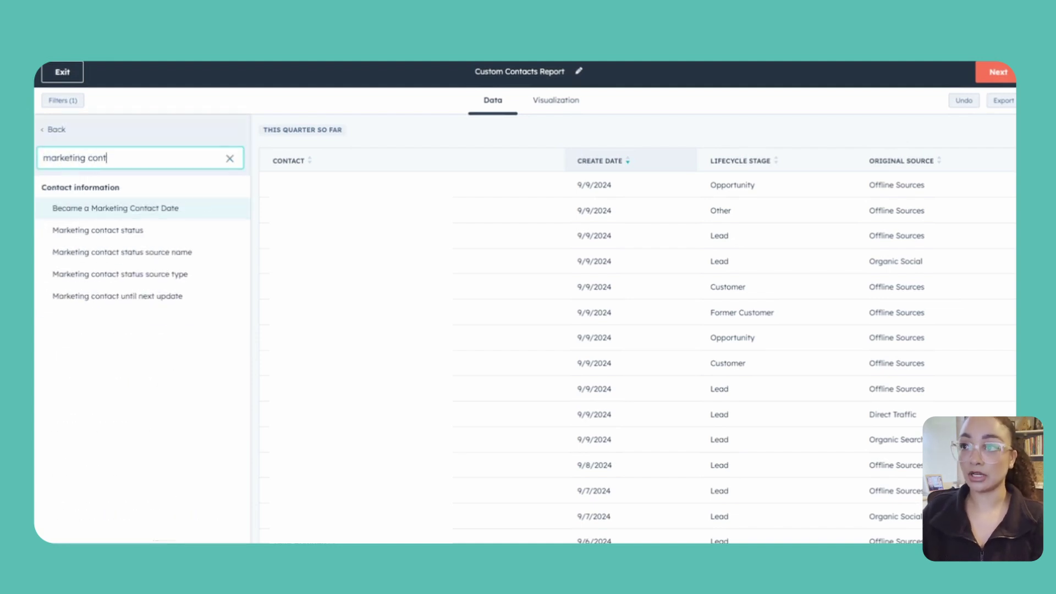
left_click(132, 231)
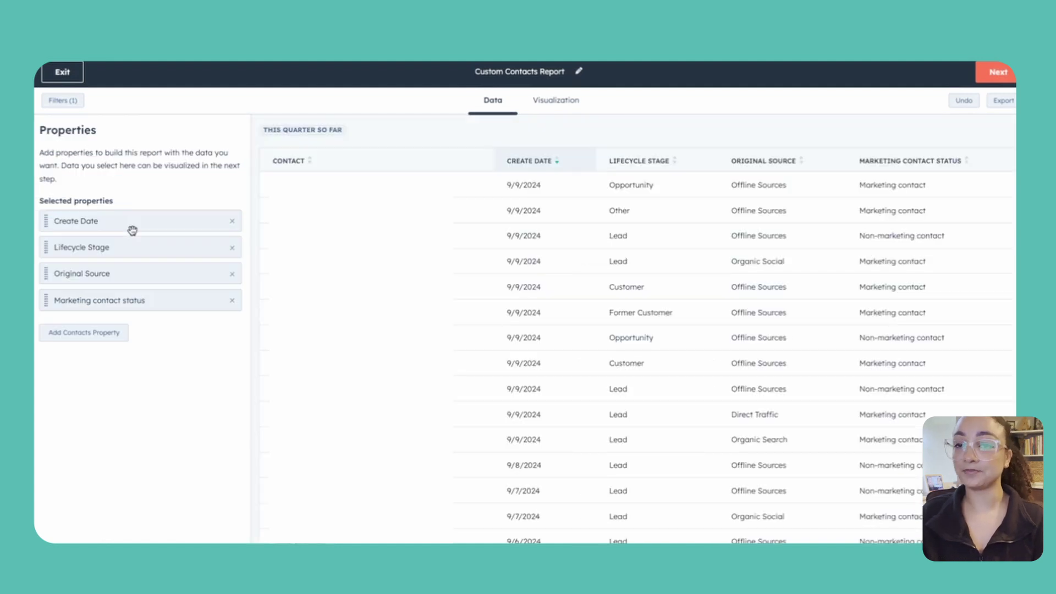
left_click(546, 104)
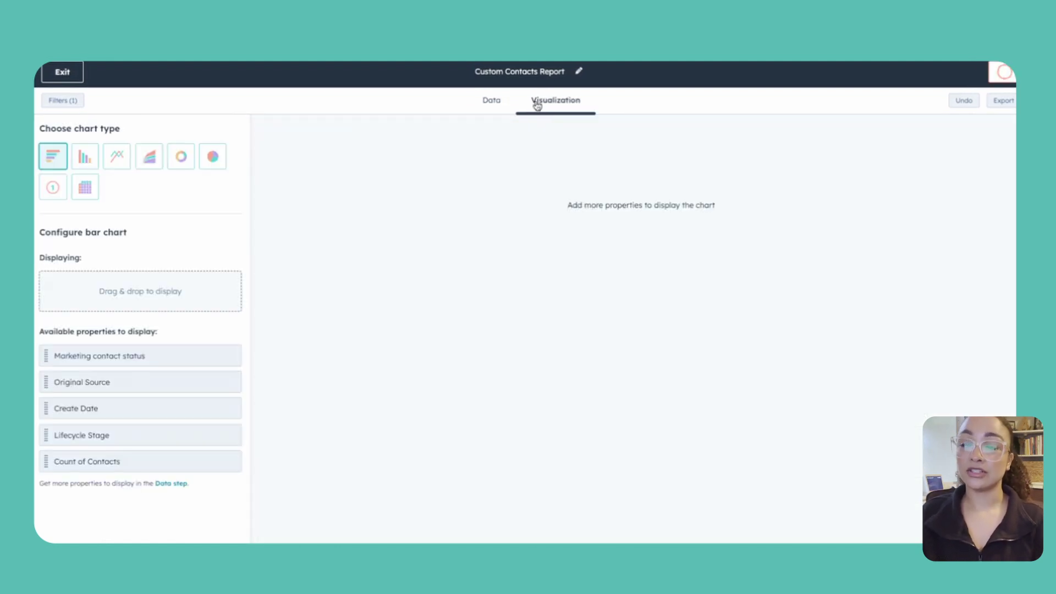
Step: Make a column chart of Lifecycle Stage by Count of Contacts, split by Marketing contact status
left_click(90, 165)
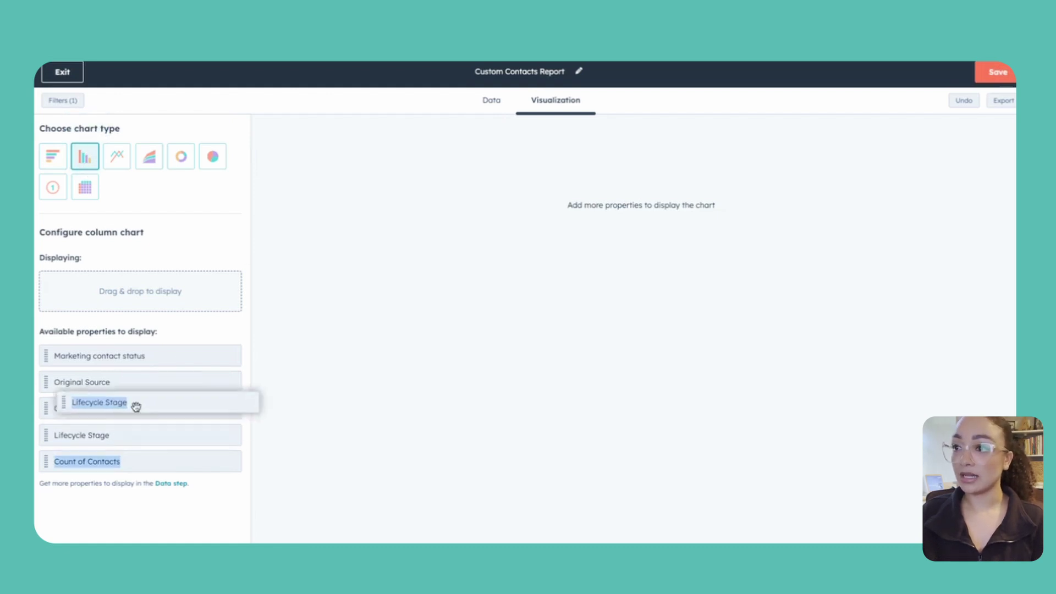
left_click_drag(151, 360, 127, 295)
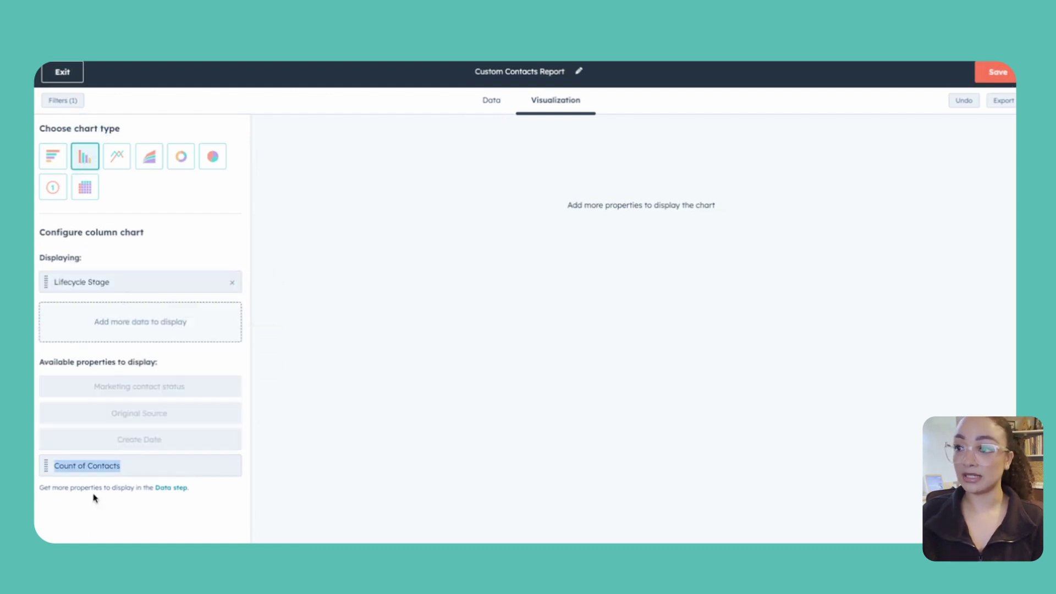
left_click_drag(151, 467, 158, 325)
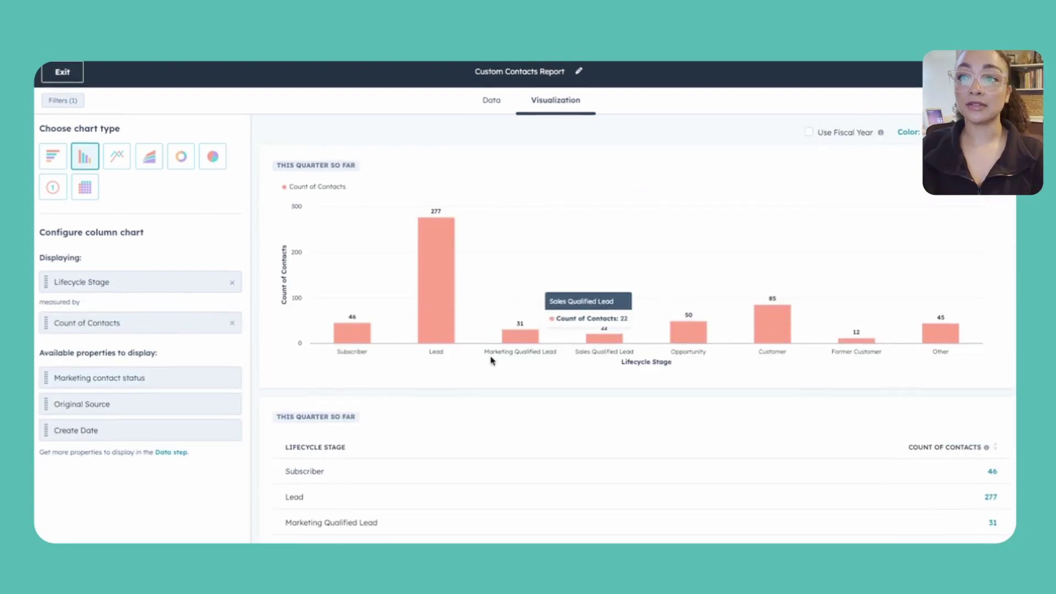
mouse_move(850, 345)
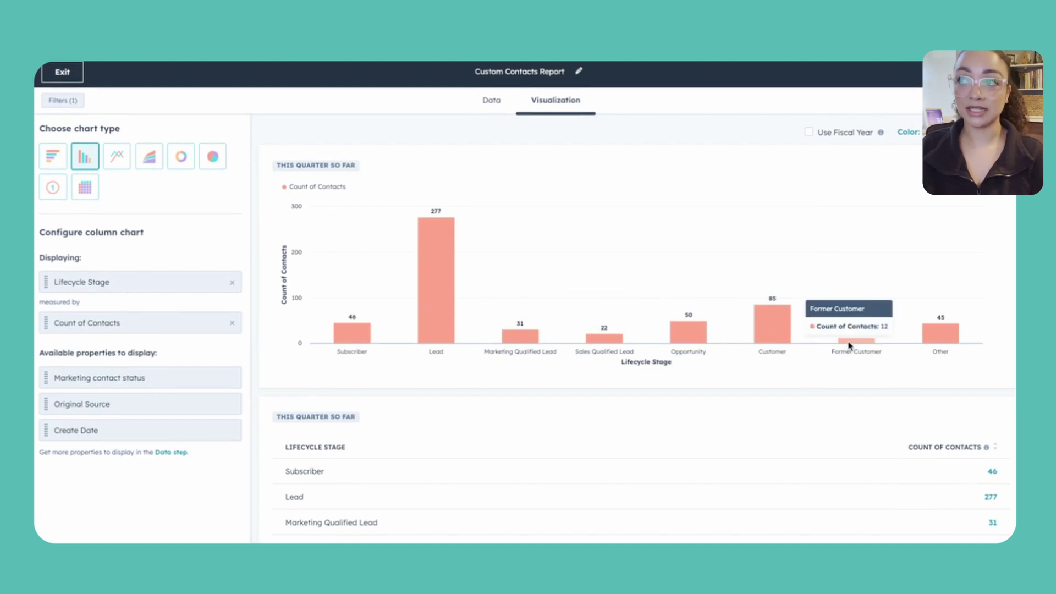
scroll(330, 243, "down", 1)
scroll(325, 244, "up", 1)
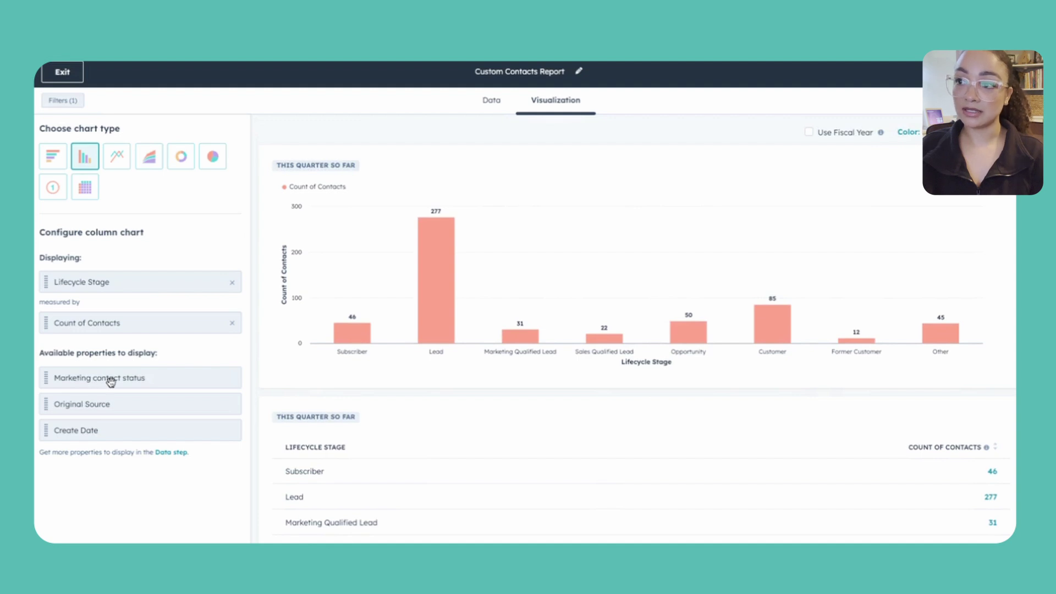
left_click_drag(111, 381, 112, 318)
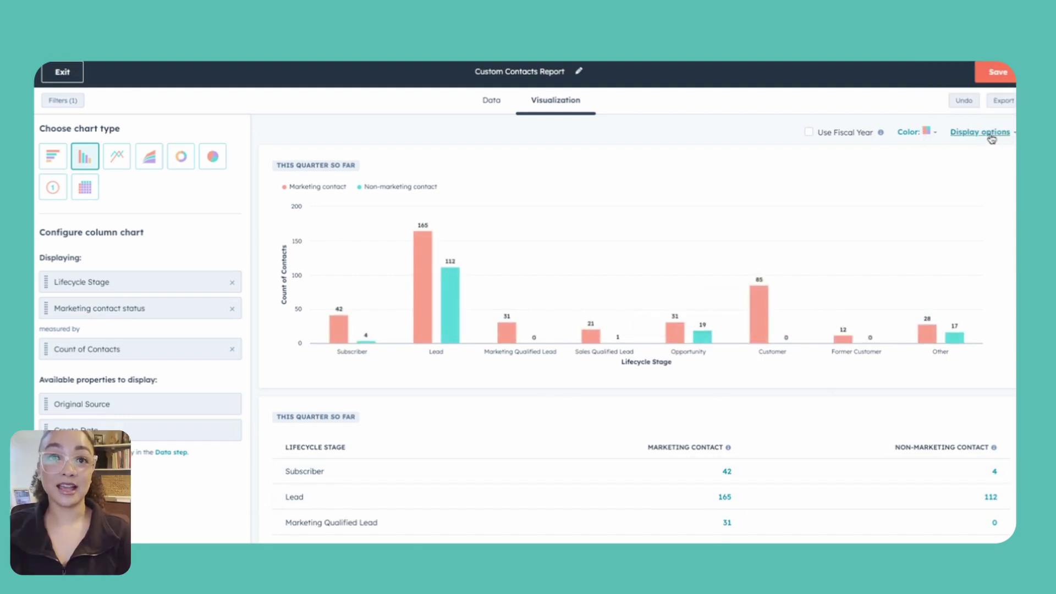
Step: Set the chart's display option Stacked to Standard
left_click(967, 138)
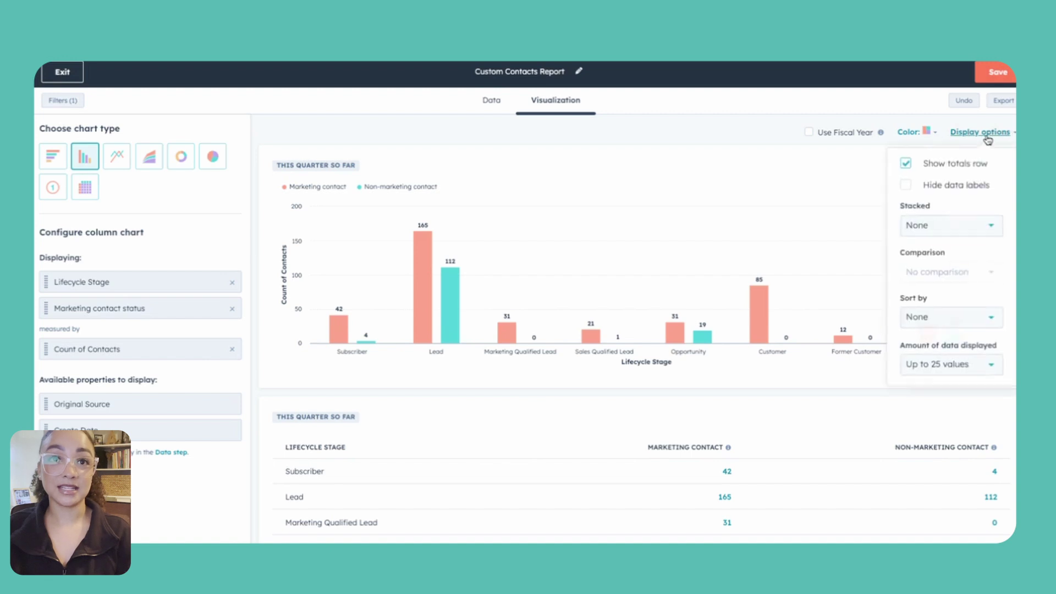
left_click(936, 227)
left_click(935, 277)
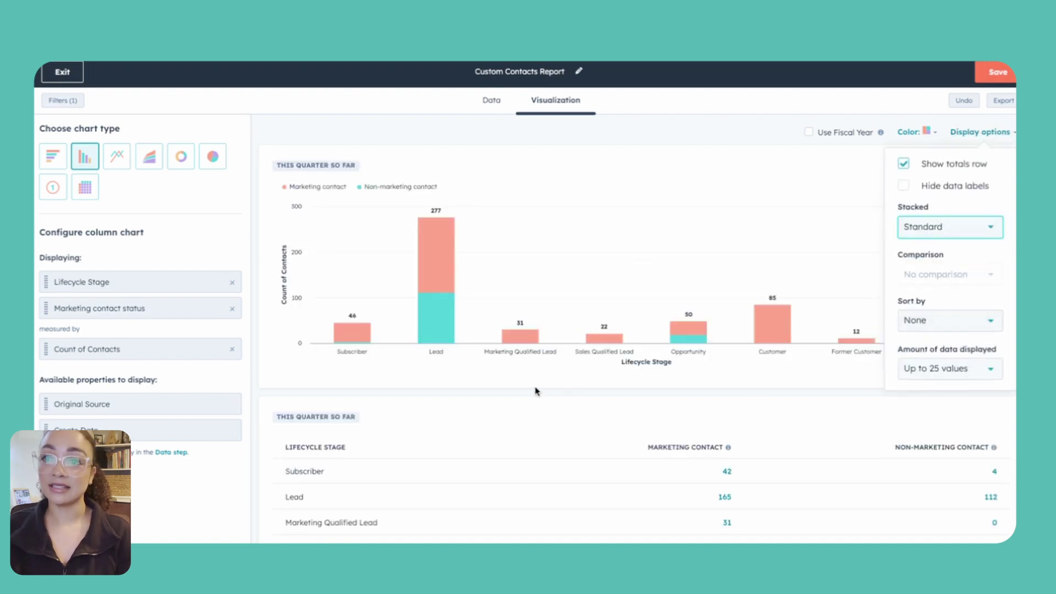
left_click(539, 390)
mouse_move(436, 330)
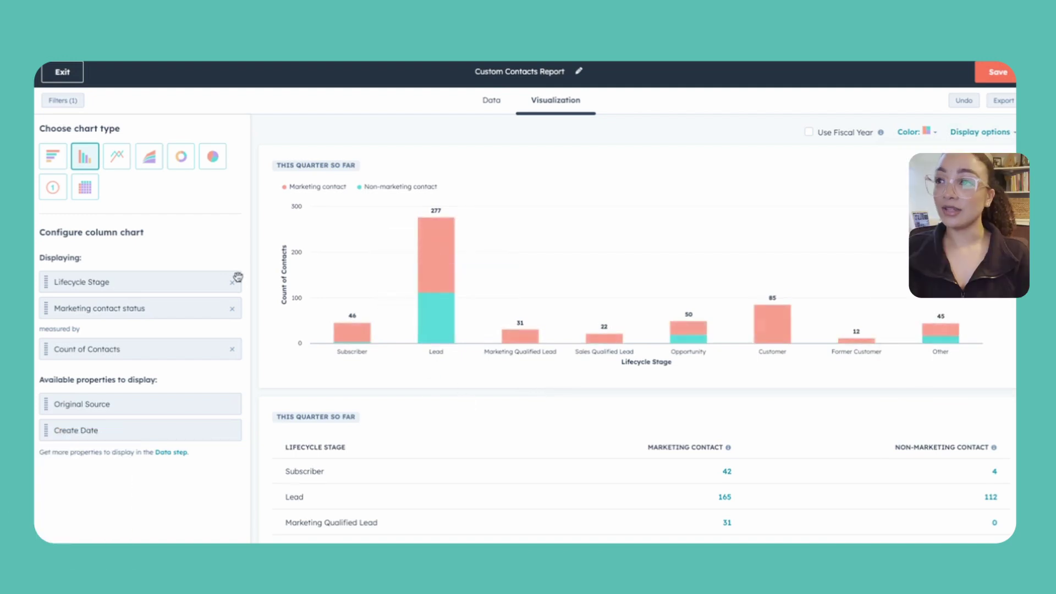
Step: Change the Create Date filter from this quarter so far to 'is all time'
left_click(70, 102)
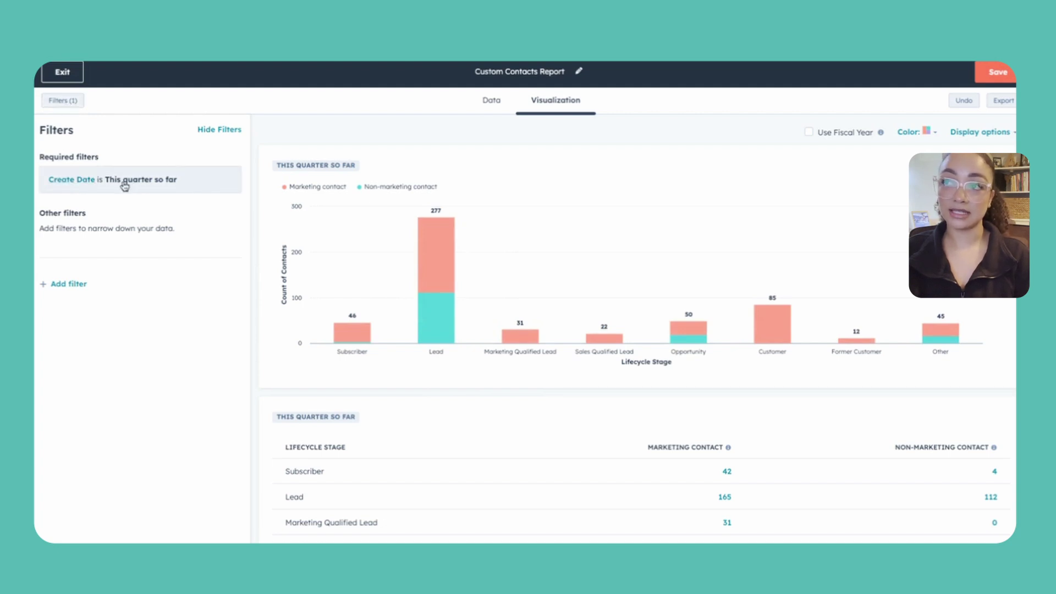
left_click(140, 189)
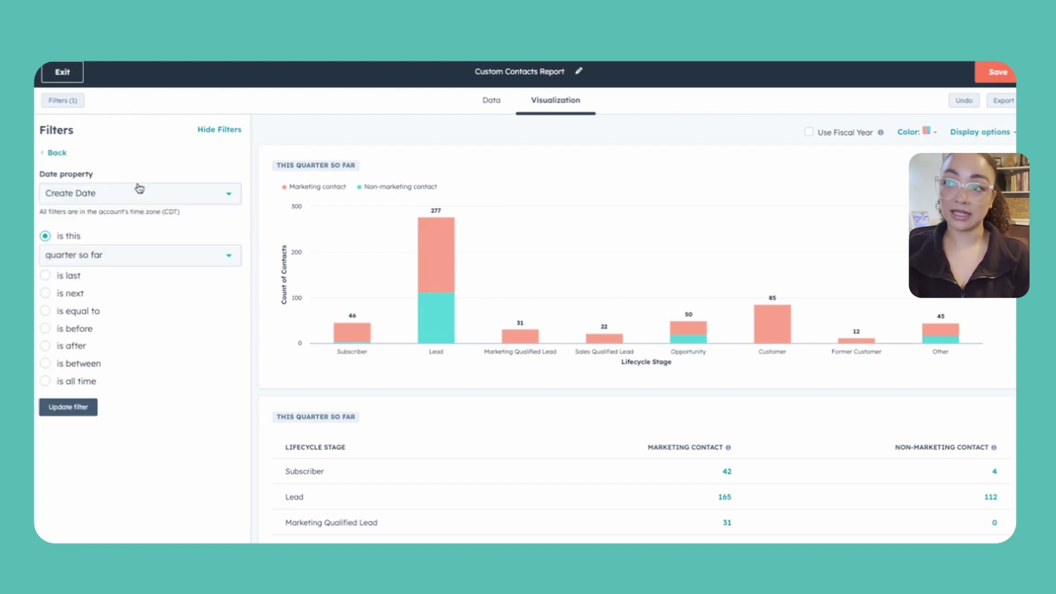
left_click(46, 381)
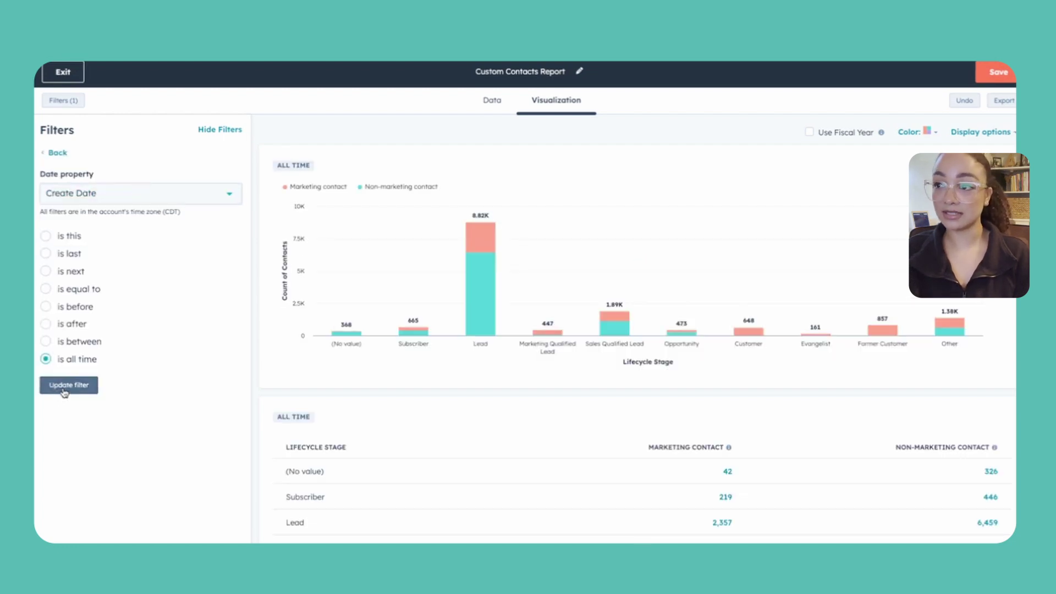
left_click(87, 388)
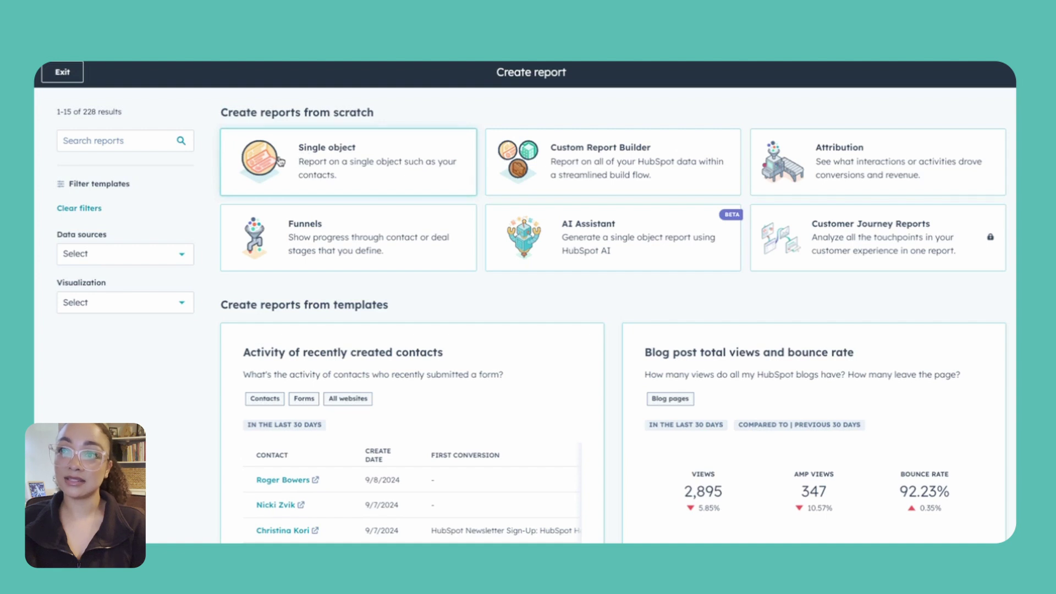
Step: Create a single-object report using Companies as the data source
left_click(280, 161)
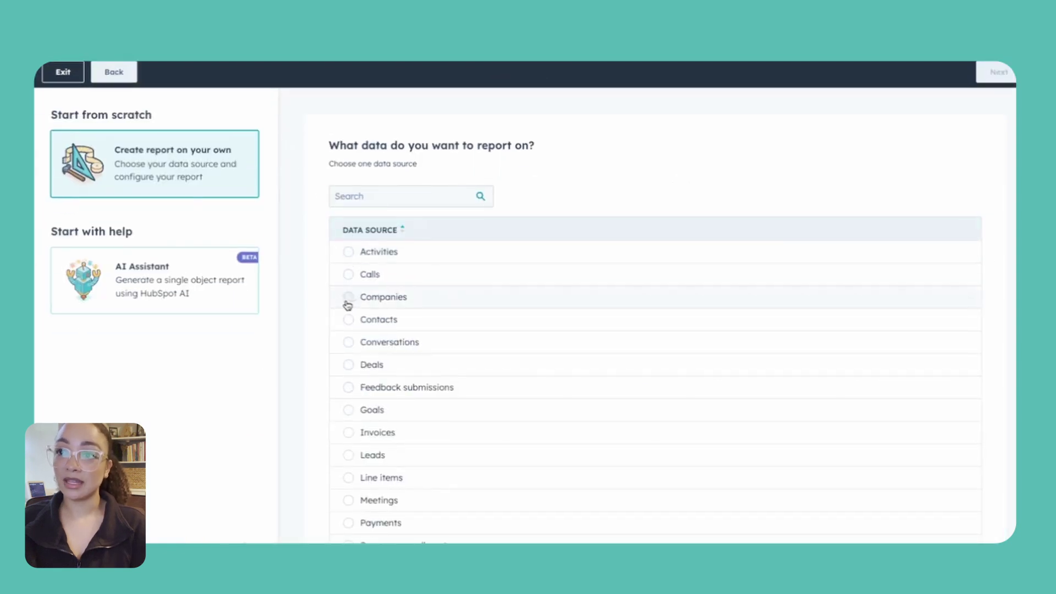
left_click(348, 300)
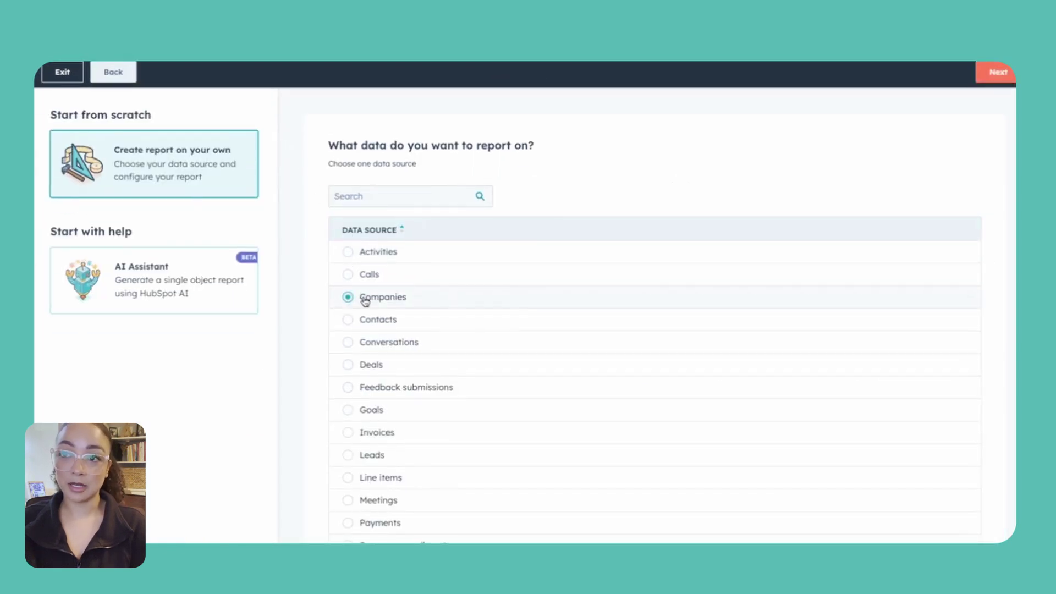
left_click(993, 72)
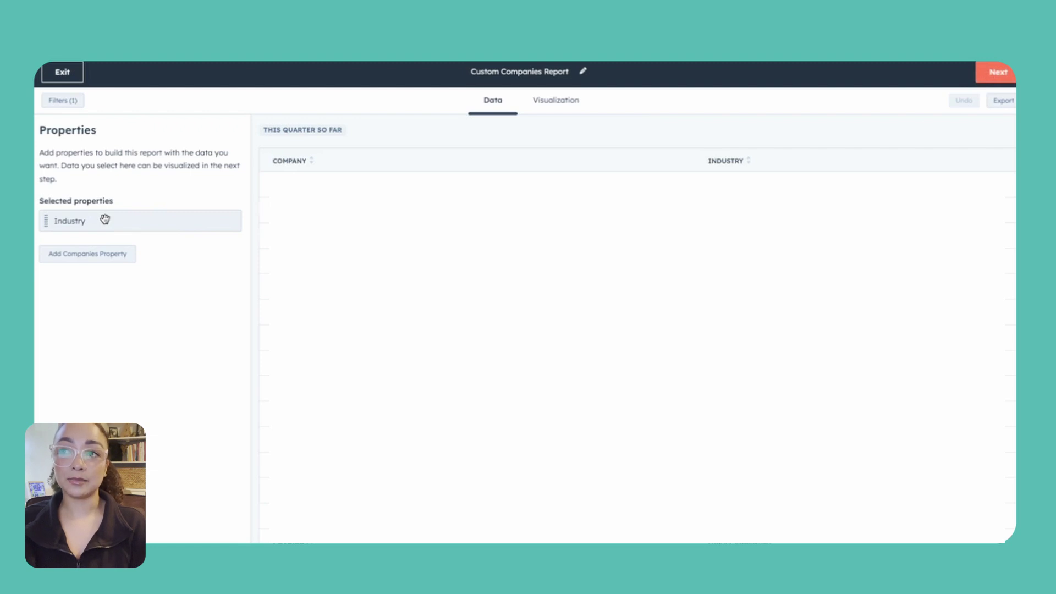
Step: Add Target Account and Company Domain Name as company property columns
left_click(98, 256)
type("targ")
left_click(71, 252)
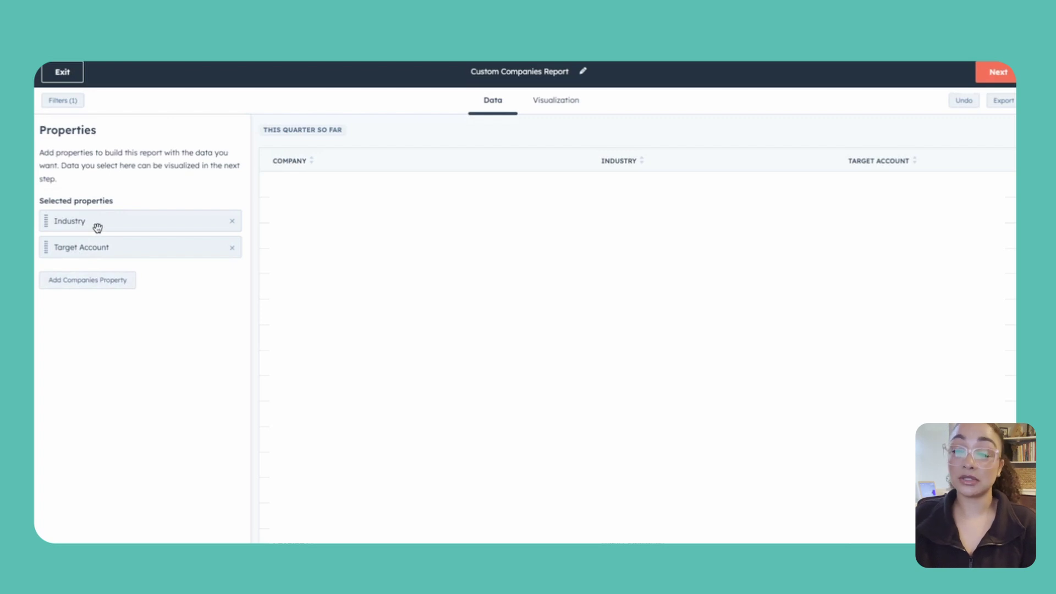
left_click(91, 281)
type("dan")
key("BackSpace")
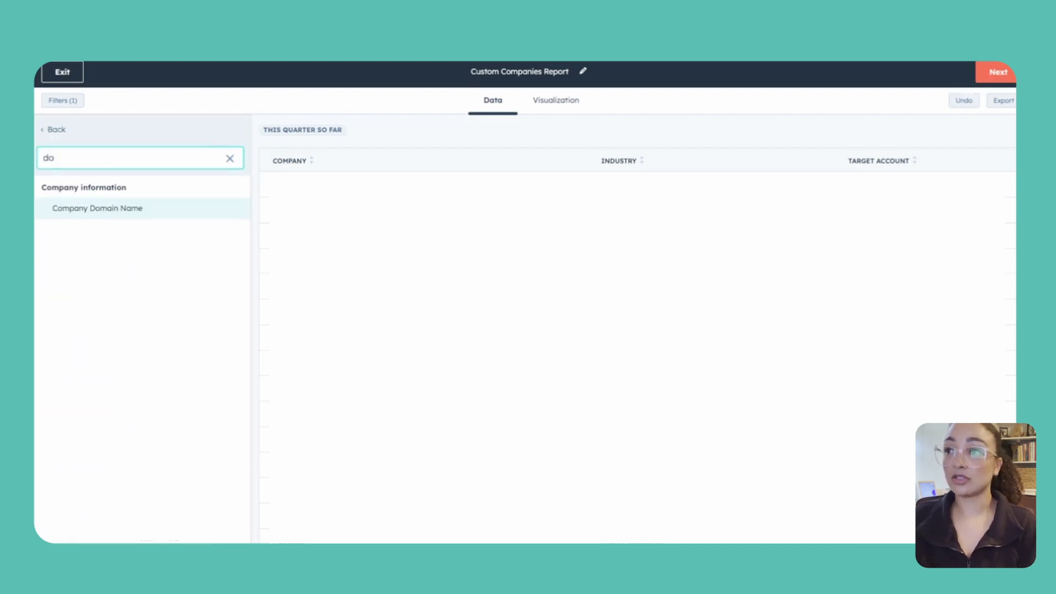
left_click(127, 212)
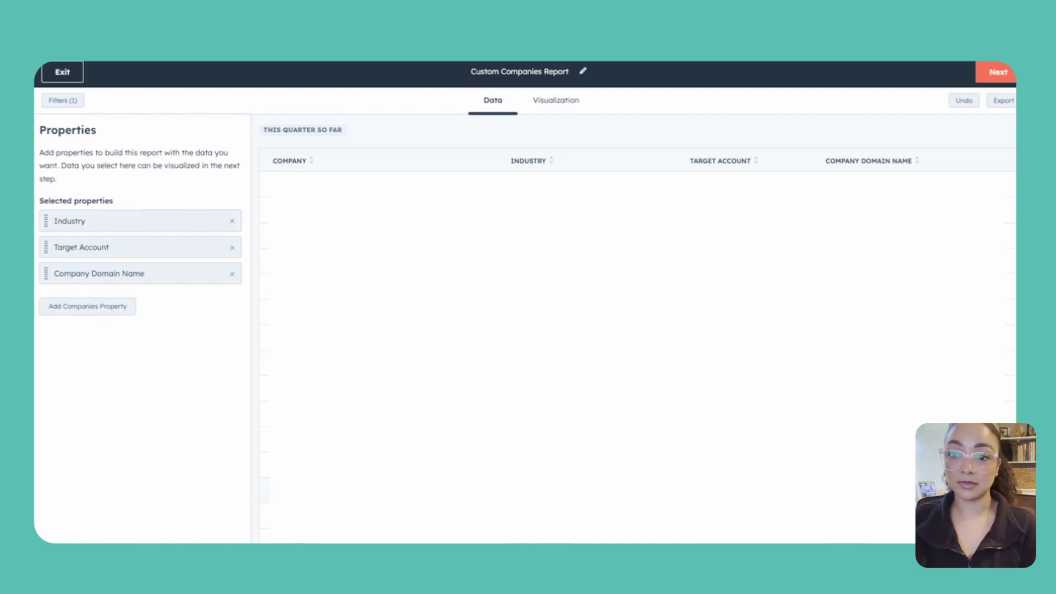
left_click(568, 109)
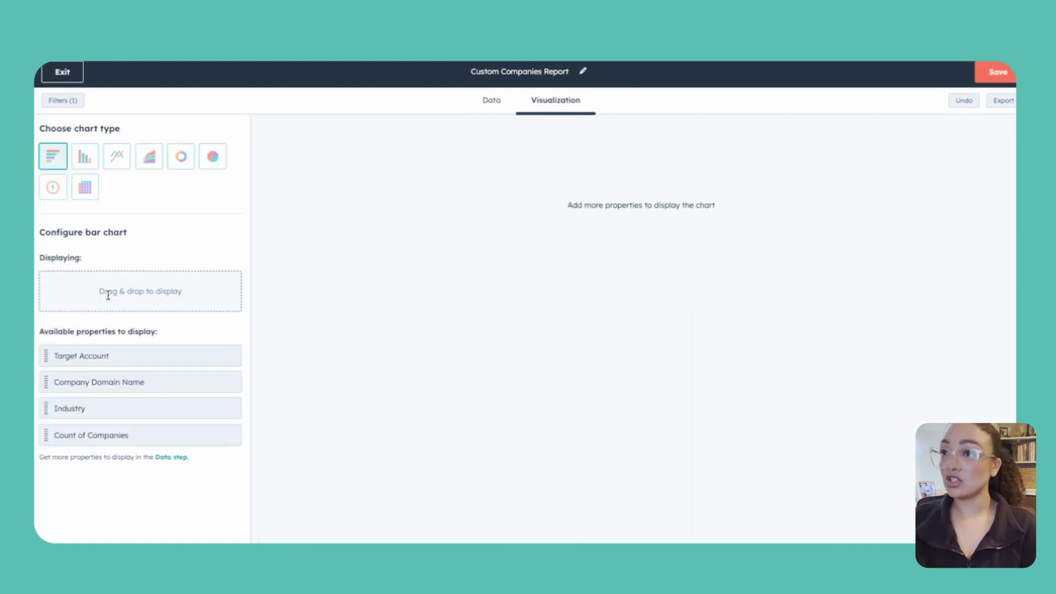
Step: Make it a Summary chart of Count of Companies broken down by Target Account
left_click(52, 192)
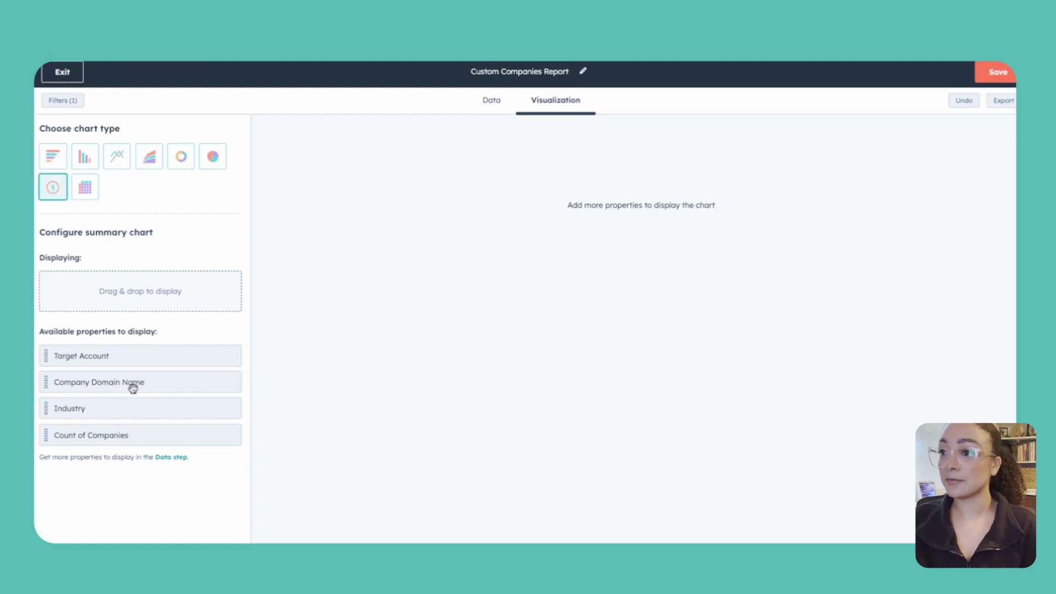
left_click_drag(98, 436, 102, 285)
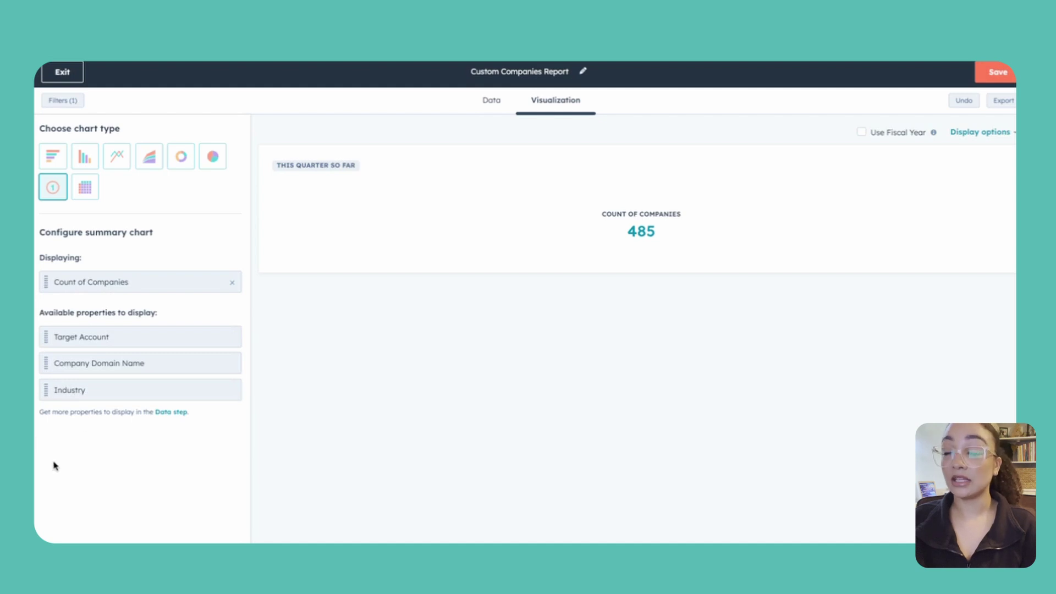
left_click_drag(81, 339, 77, 287)
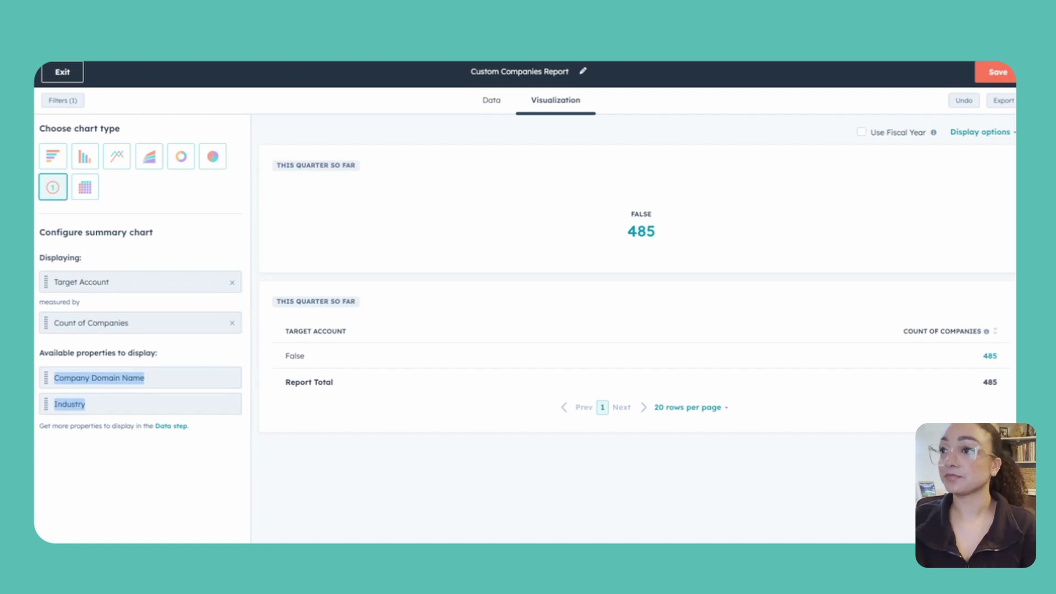
Step: Set the companies report's Create Date filter to 'is all time'
left_click(61, 102)
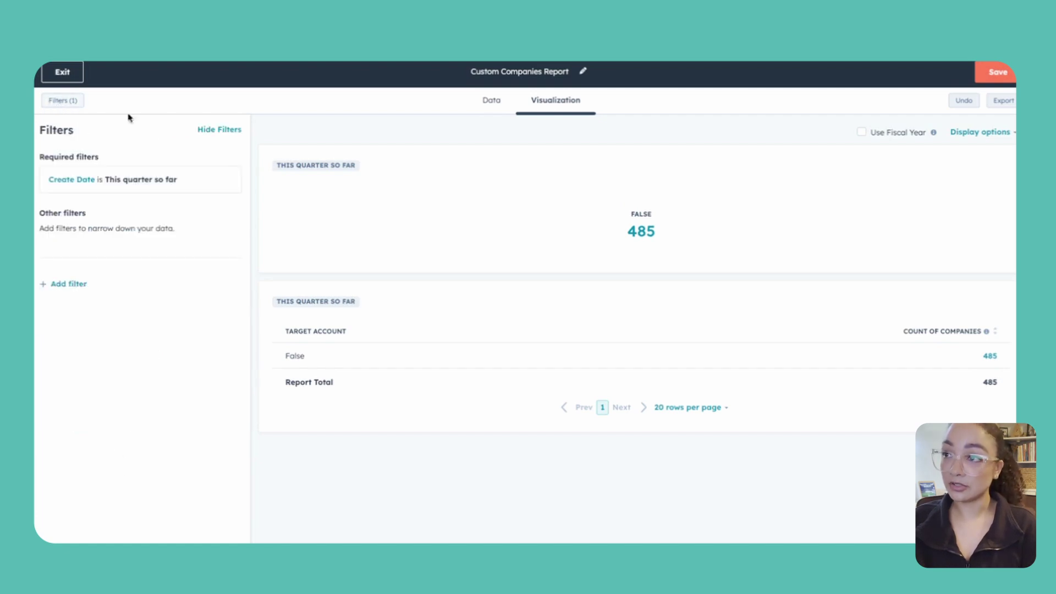
left_click(159, 187)
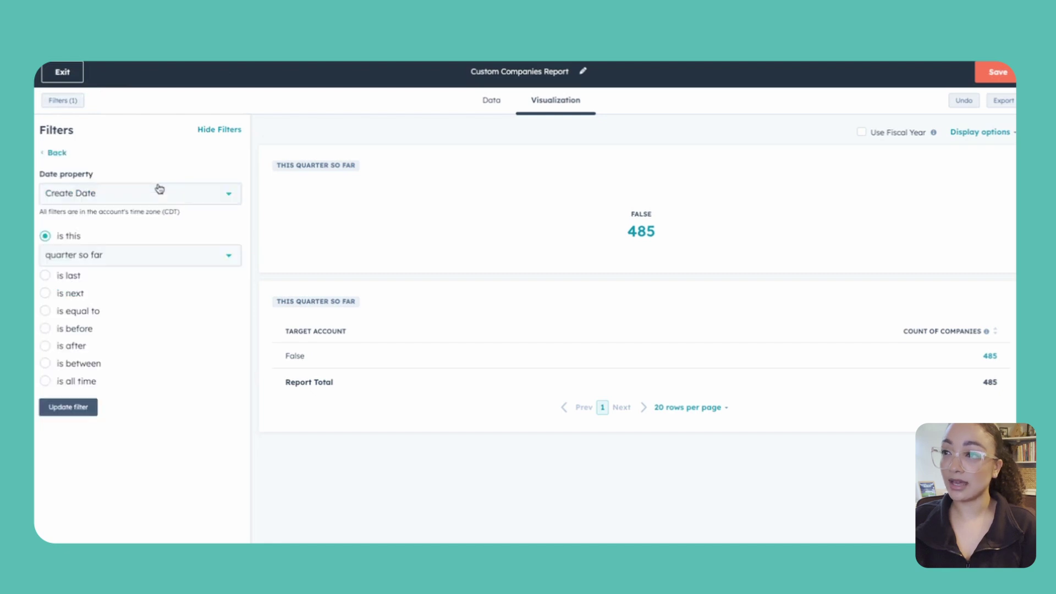
left_click(59, 387)
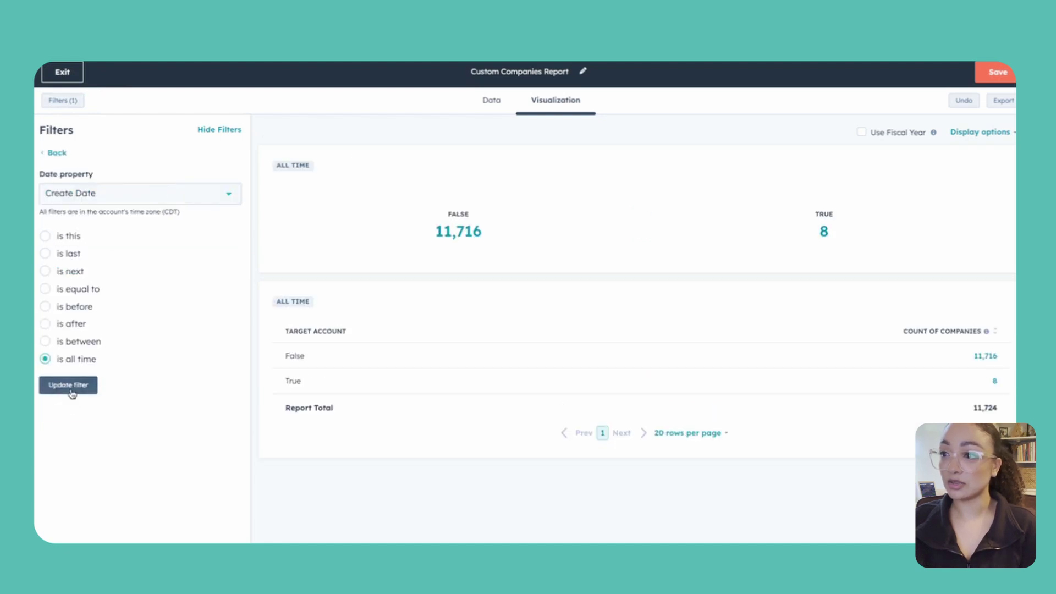
left_click(71, 390)
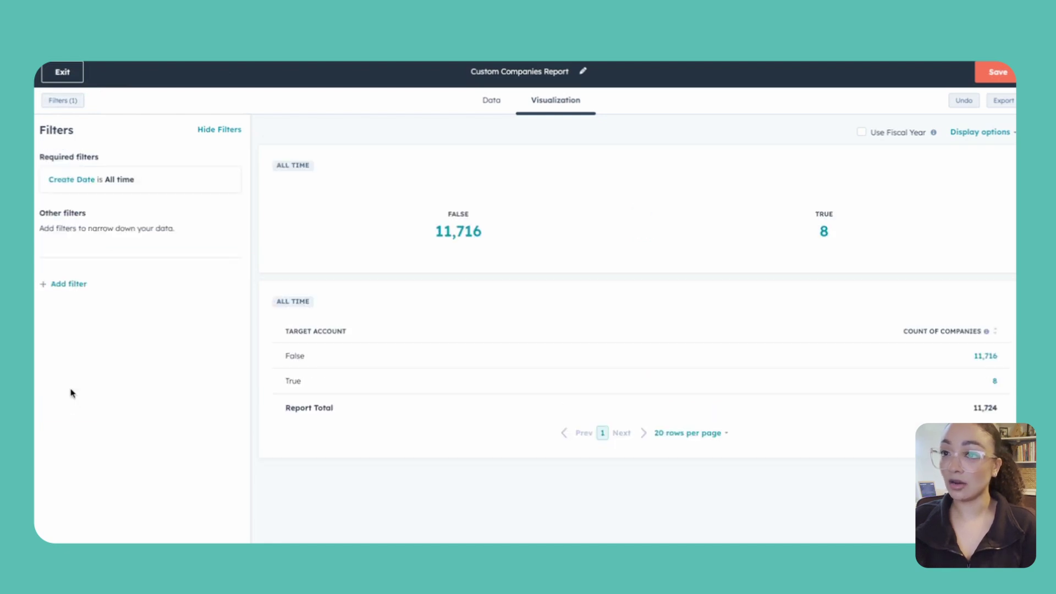
Step: Add a filter keeping companies whose Number of associated contacts is unknown
left_click(63, 285)
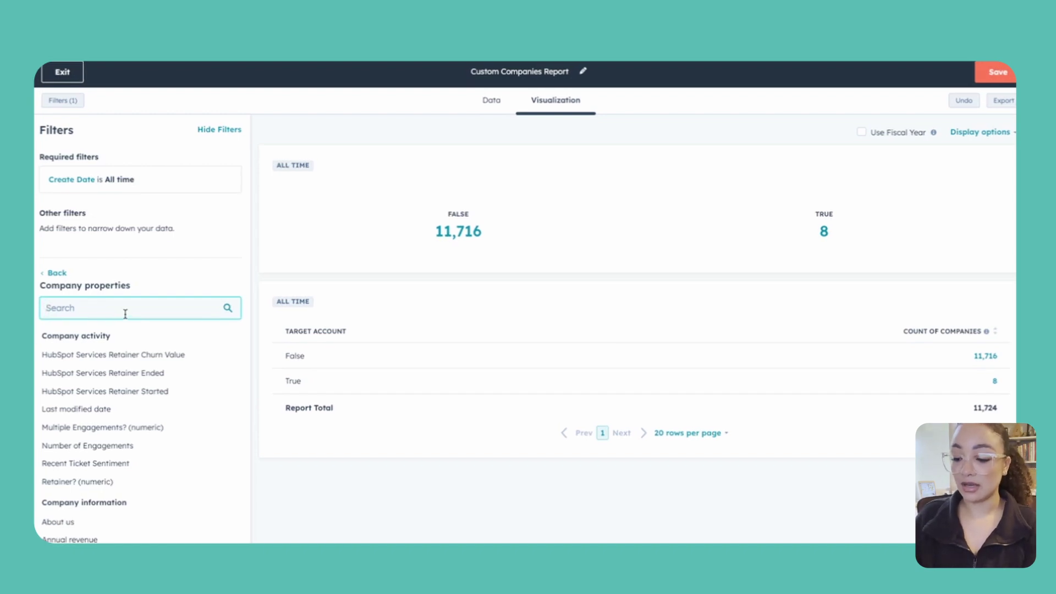
type("number of")
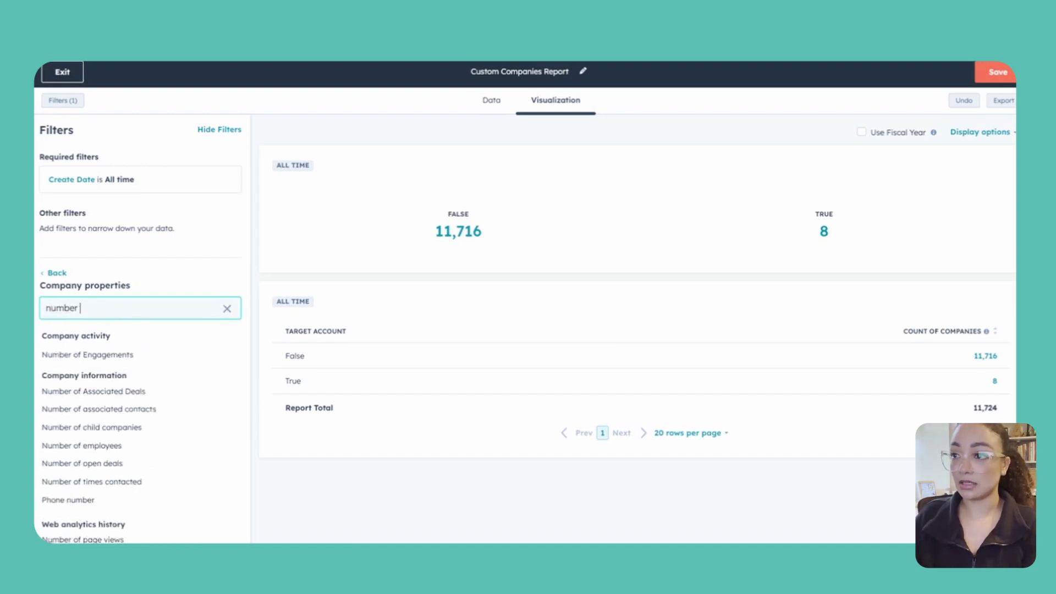
left_click(134, 412)
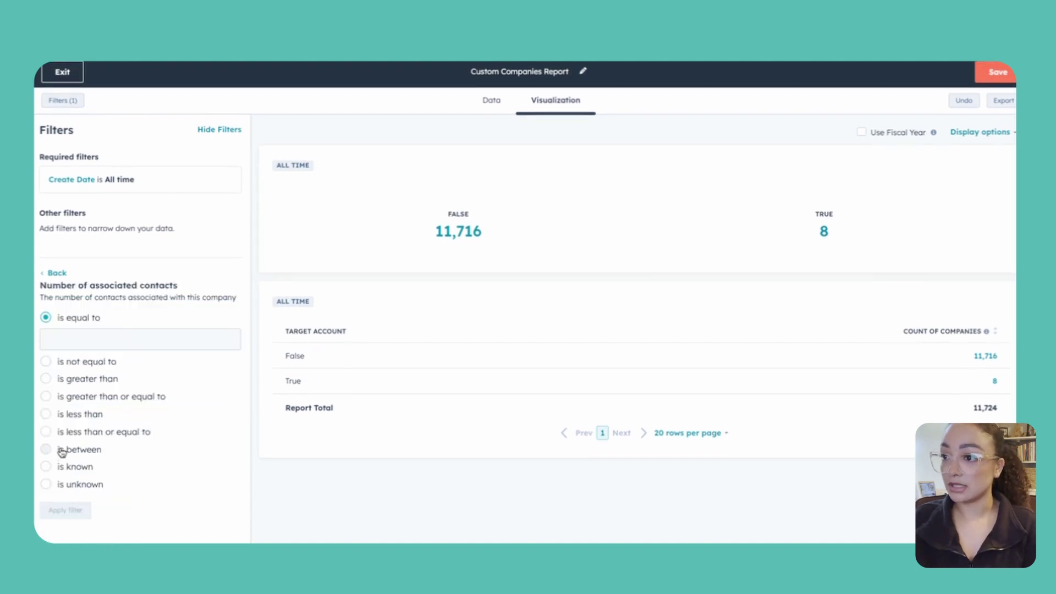
left_click(64, 416)
left_click(63, 411)
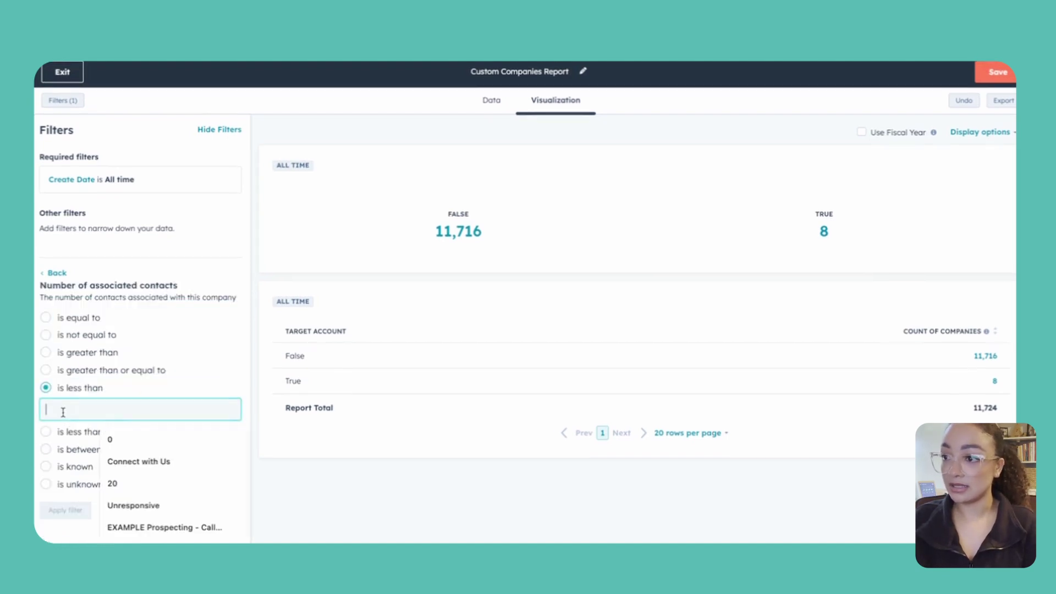
left_click(46, 484)
left_click(64, 485)
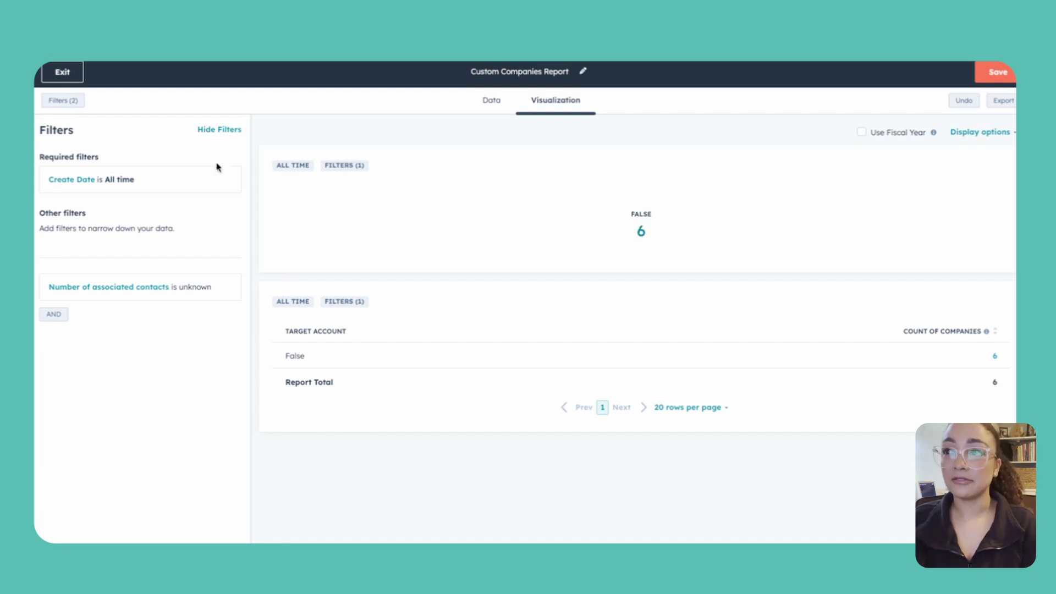
Step: Review the six matching company records and their report details, then close the details view
left_click(494, 103)
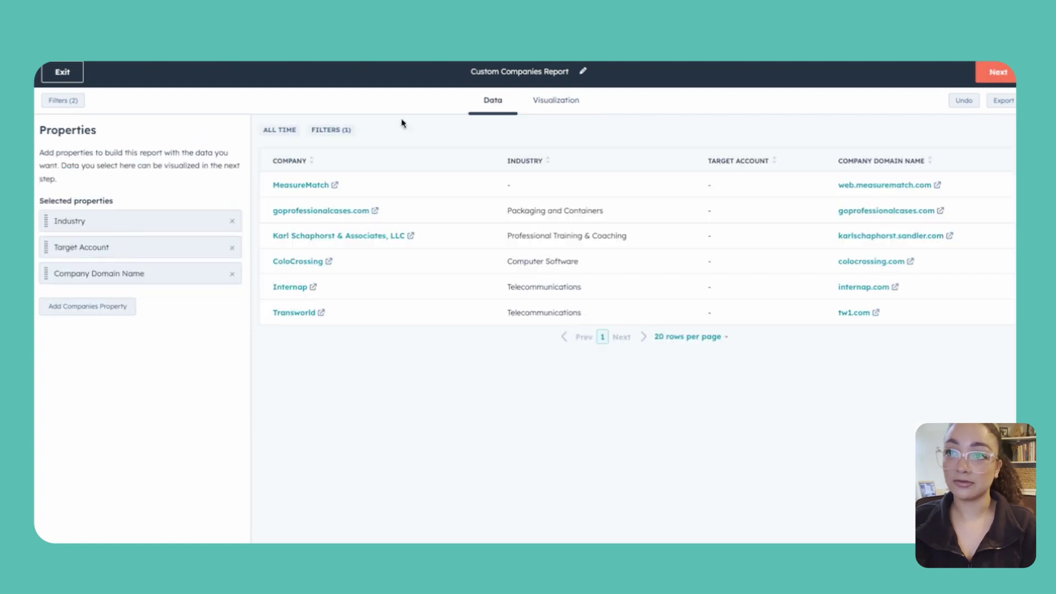
left_click(557, 101)
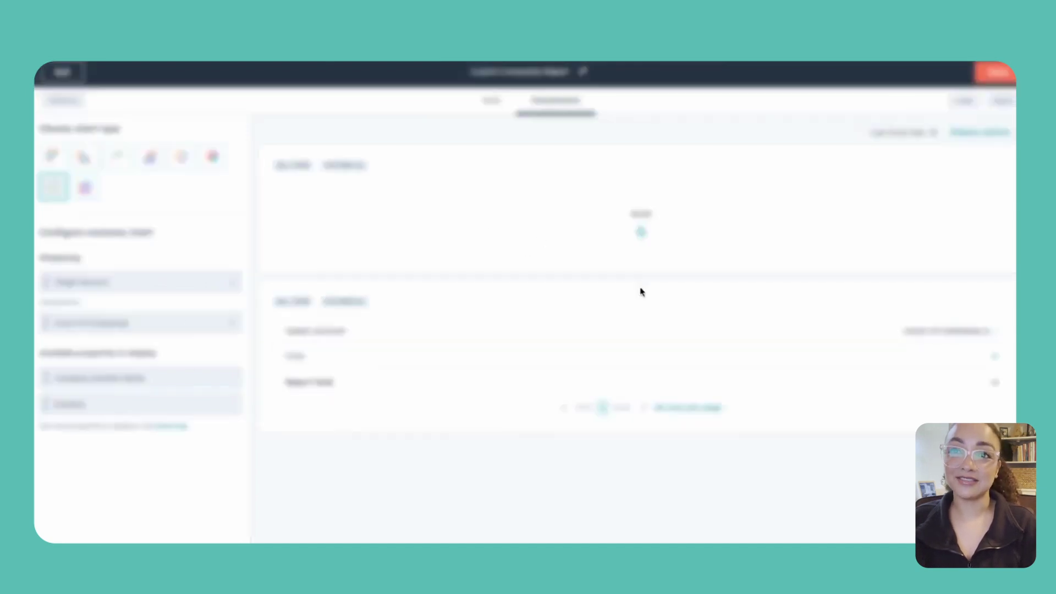
left_click(641, 233)
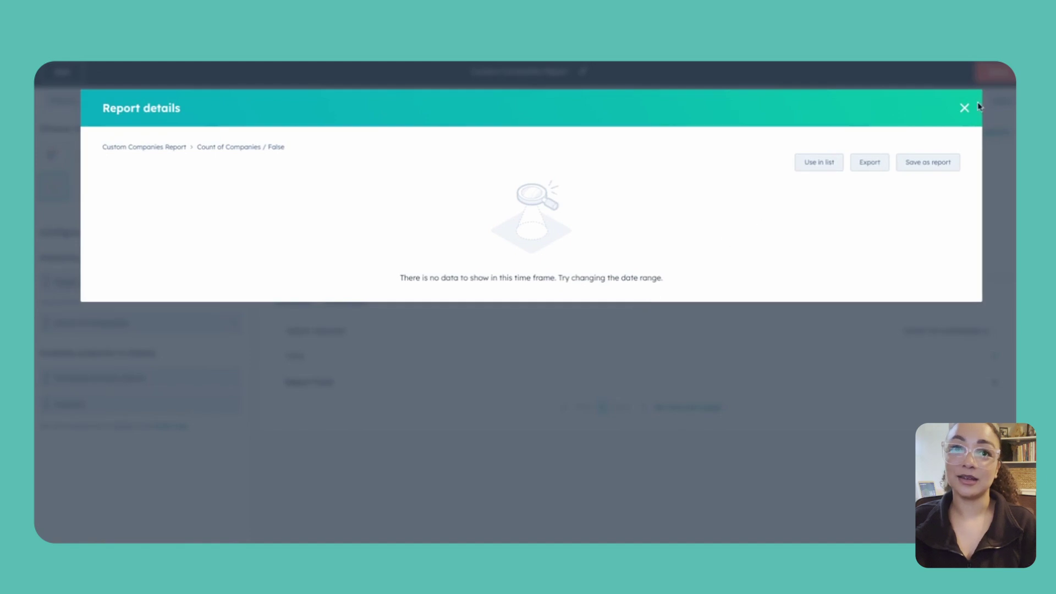
left_click(965, 108)
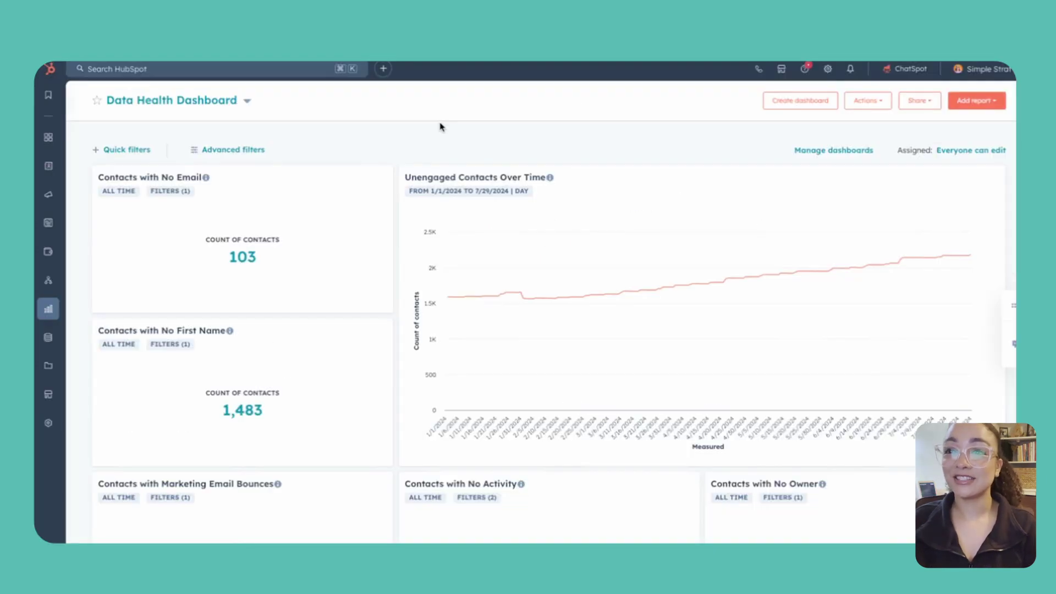
Step: Scroll through the Data Health dashboard to review its charts
scroll(440, 125, "down", 10)
scroll(440, 122, "down", 20)
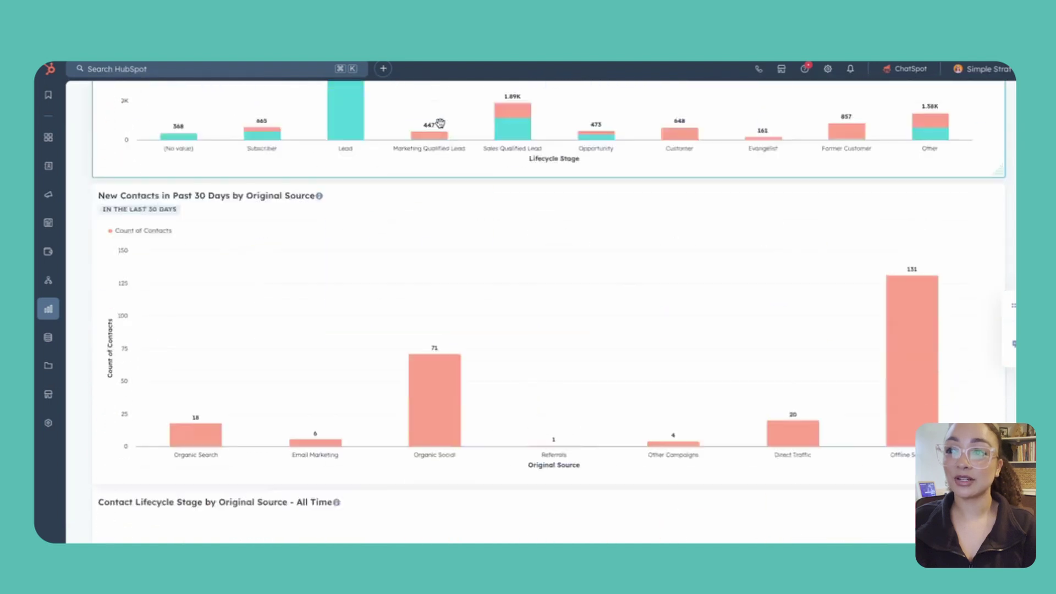
scroll(440, 122, "down", 20)
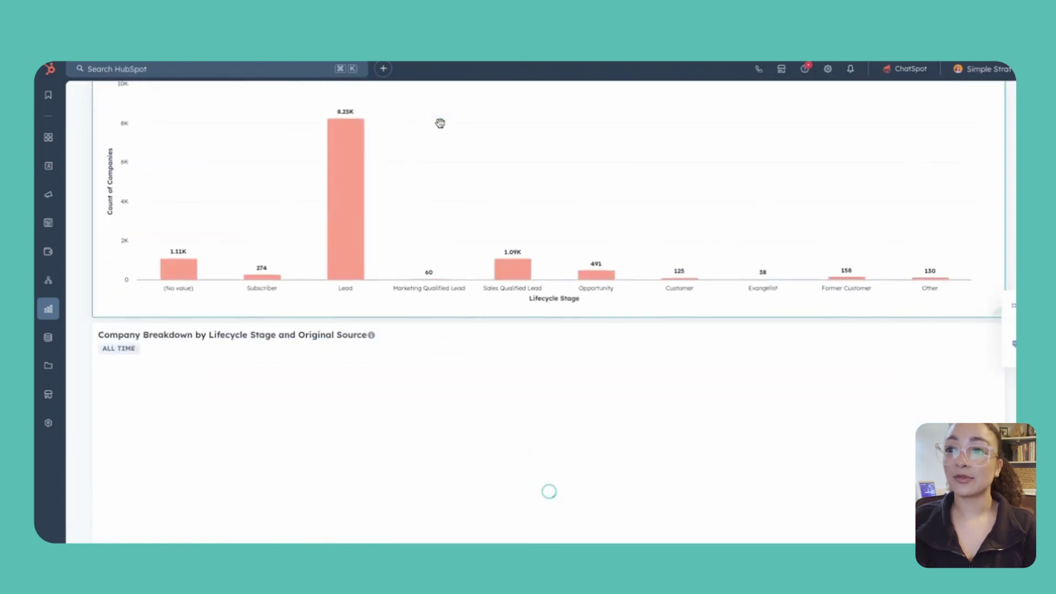
scroll(440, 123, "up", 3)
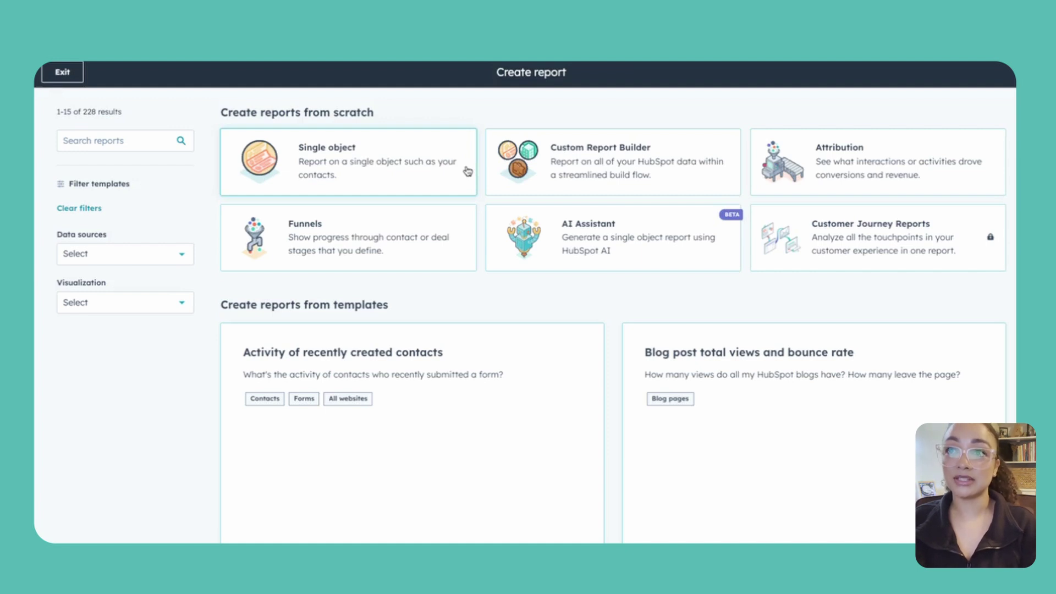
Step: Build a custom report with Deals as the primary source, shown as a KPI of Count of deals (1,755)
left_click(597, 156)
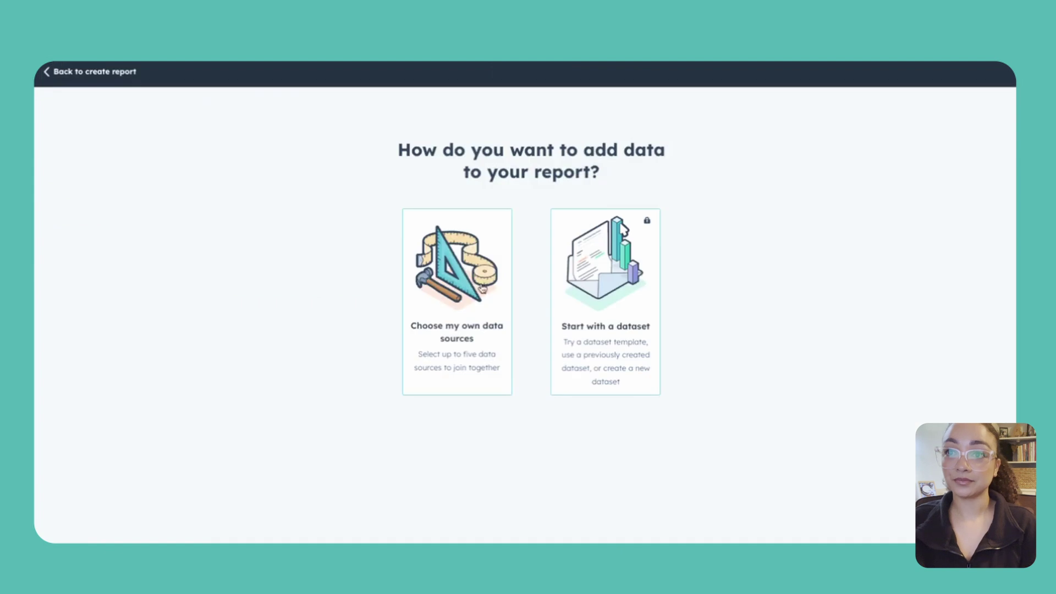
left_click(481, 289)
left_click(160, 214)
scroll(86, 329, "down", 3)
left_click(63, 325)
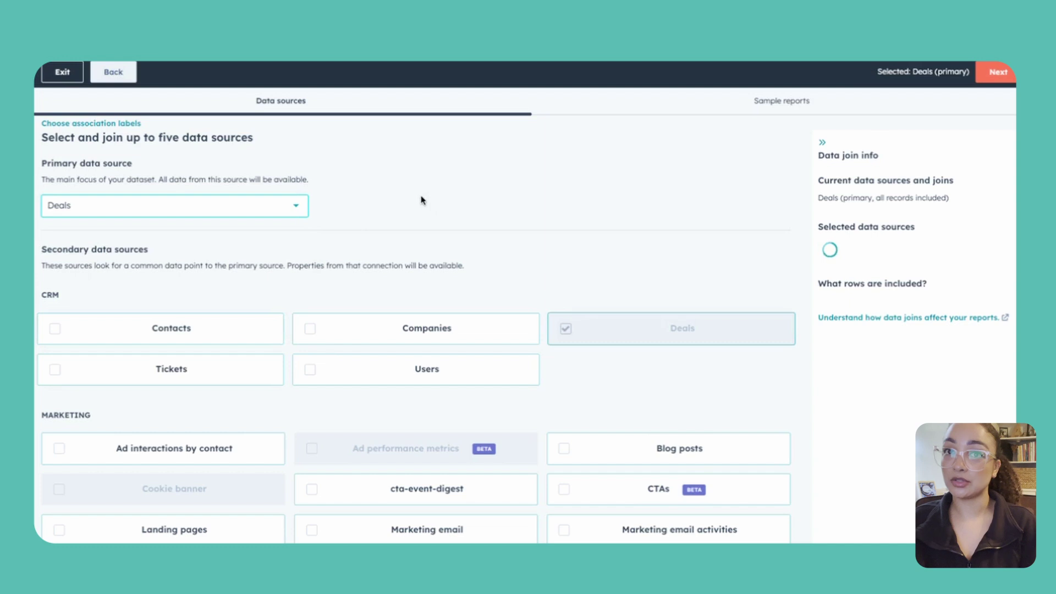
left_click(1000, 73)
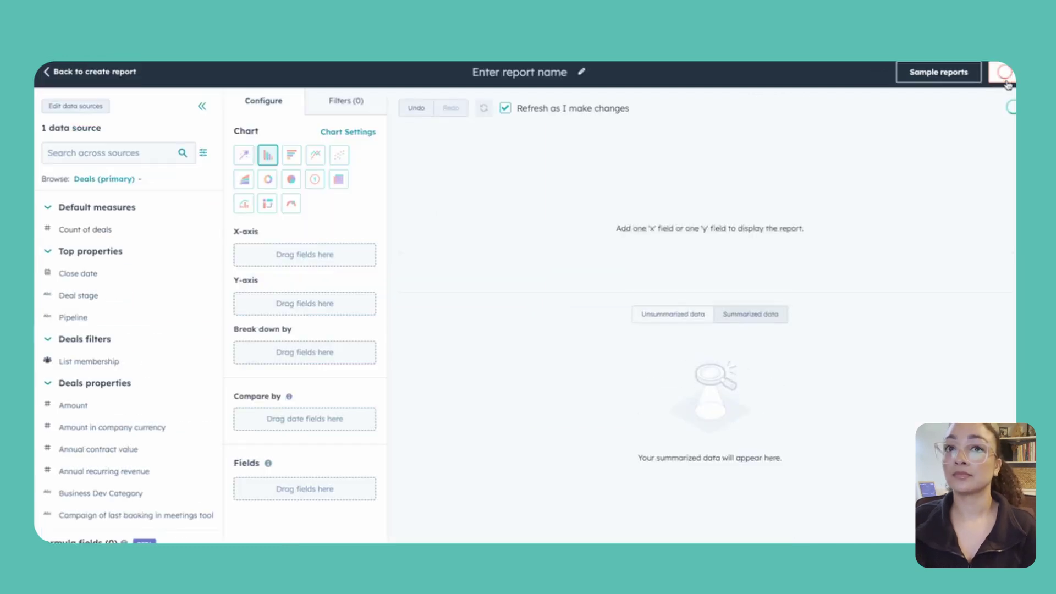
left_click(316, 187)
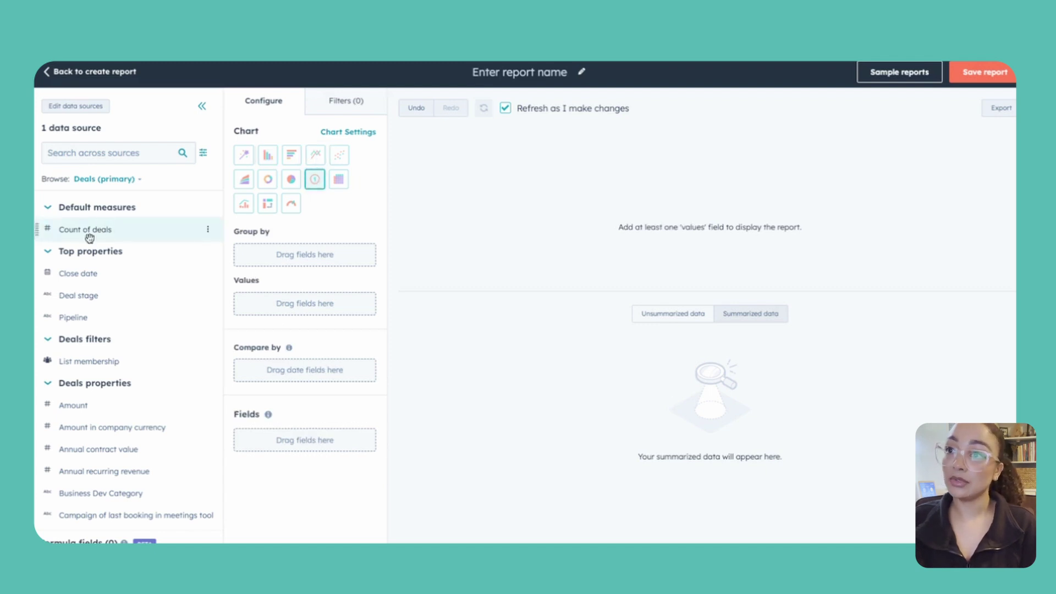
left_click_drag(84, 231, 267, 301)
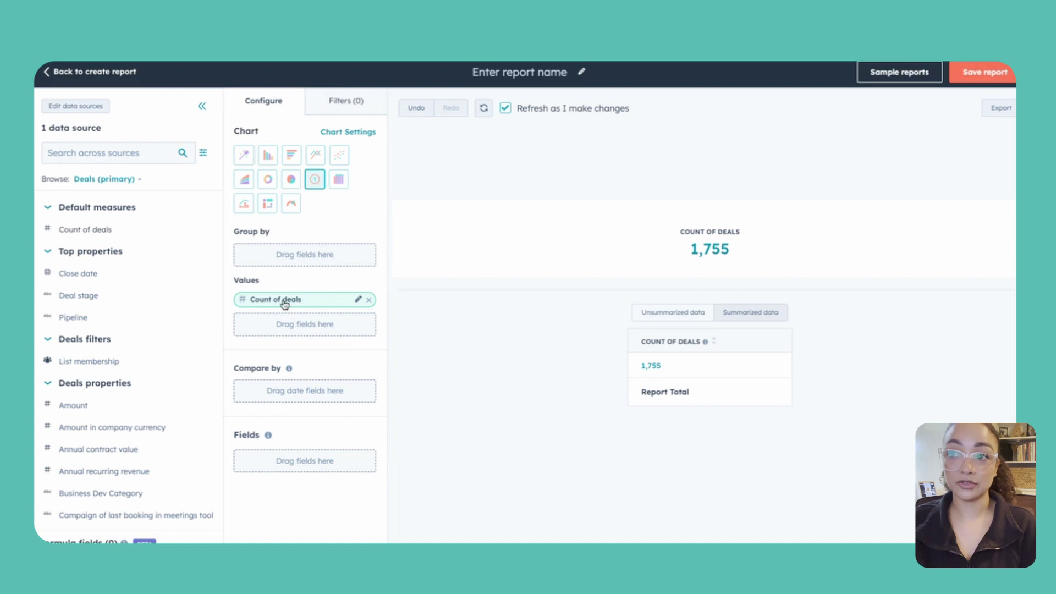
Step: Add a Close date filter set to 'is unknown'
left_click(346, 104)
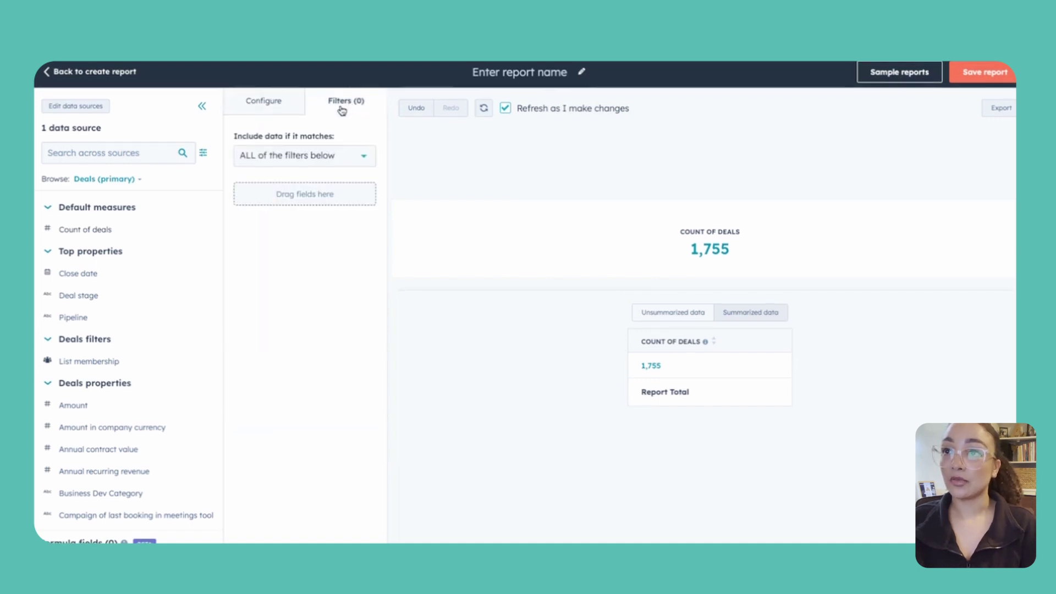
left_click(97, 157)
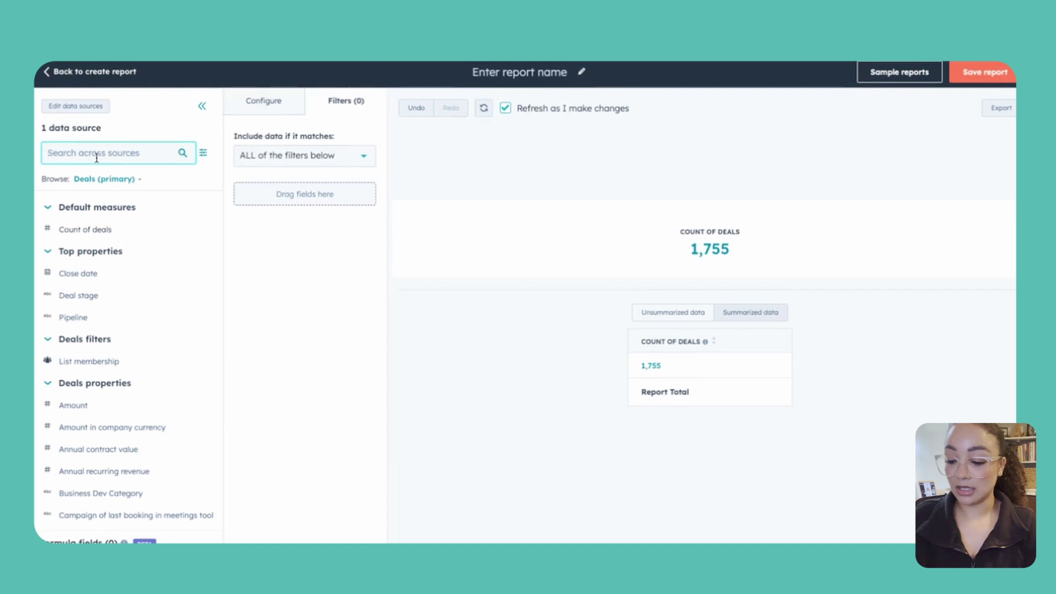
type("close")
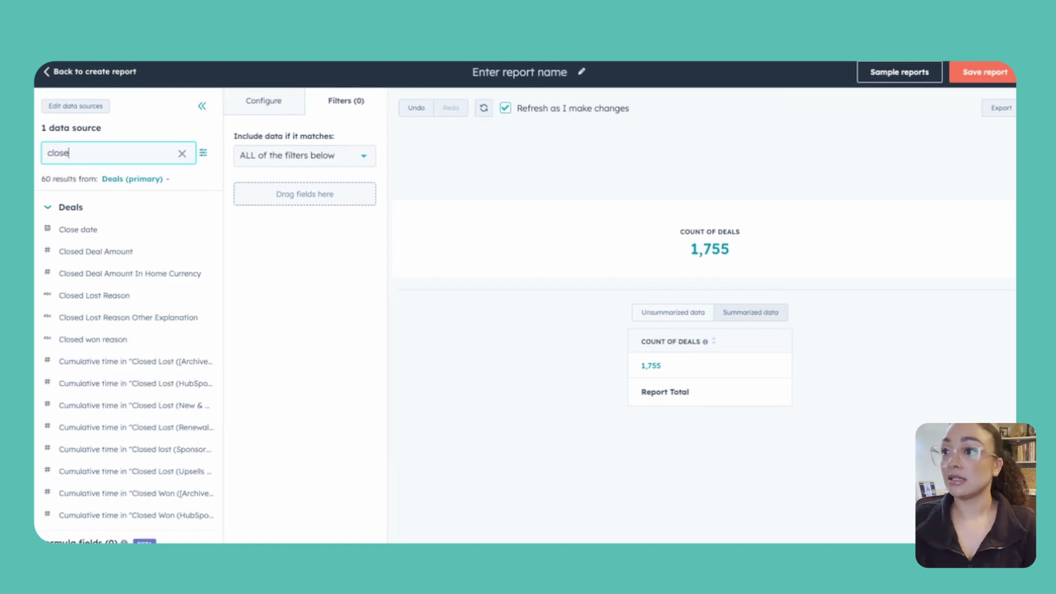
left_click_drag(70, 229, 247, 194)
left_click(281, 227)
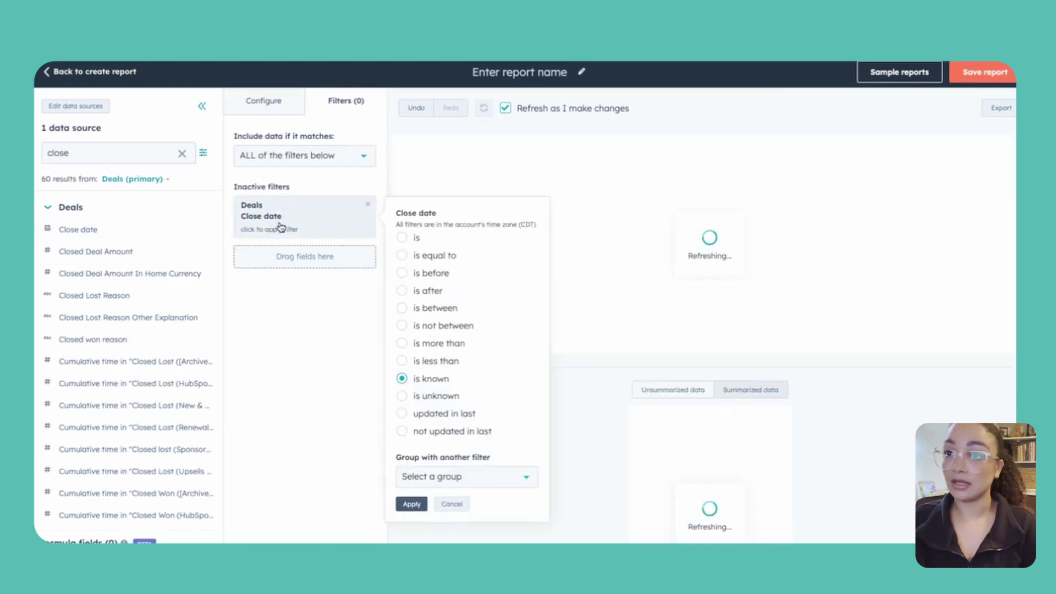
left_click(405, 396)
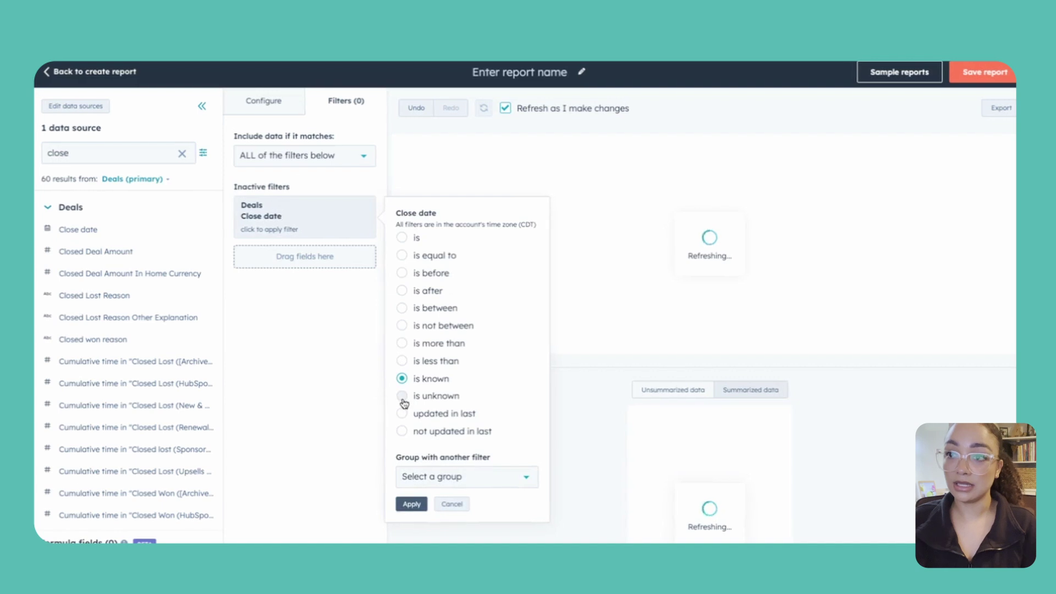
left_click(411, 505)
Step: Add a second Close date filter for 'is more than 1 day ago'
left_click_drag(90, 229, 245, 222)
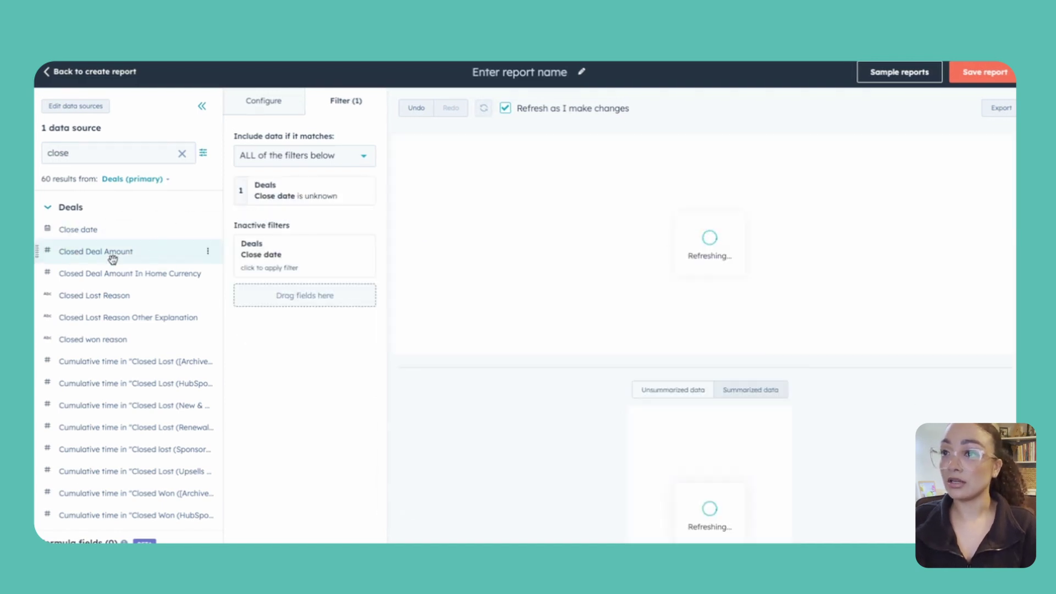
left_click(271, 273)
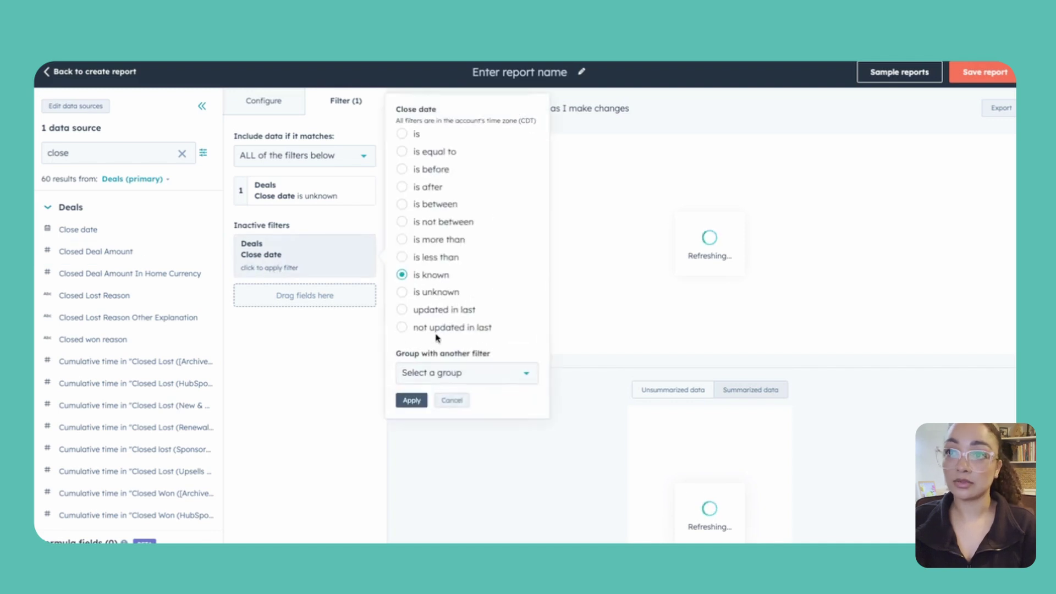
left_click(402, 240)
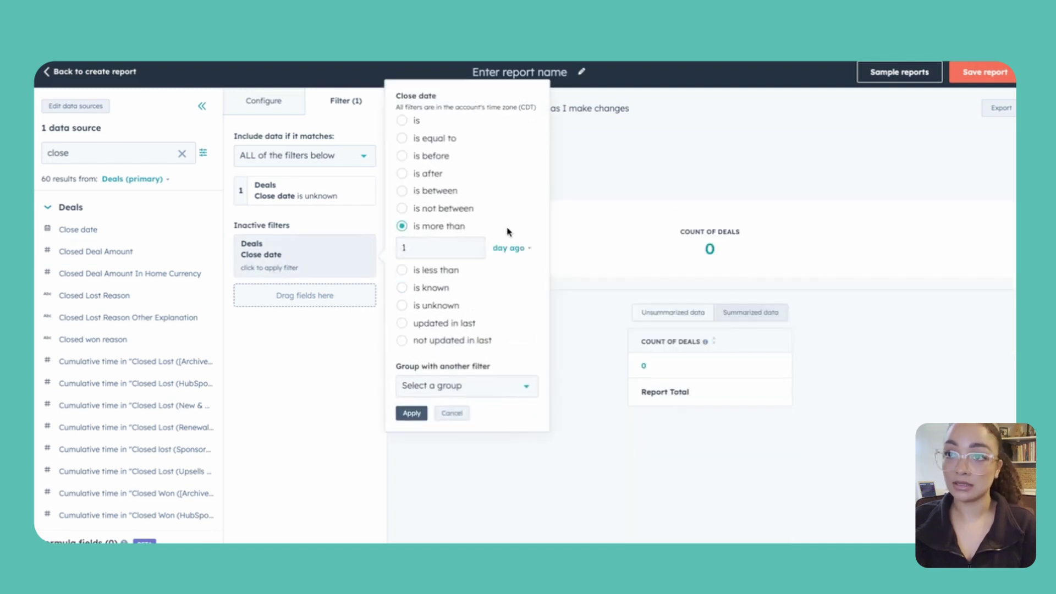
left_click(465, 246)
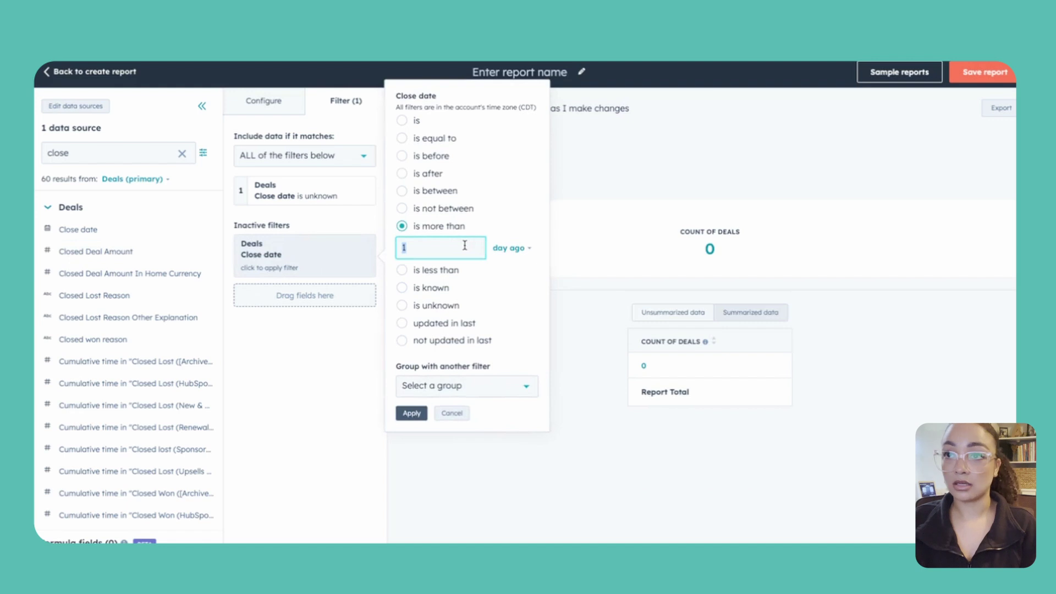
left_click(504, 250)
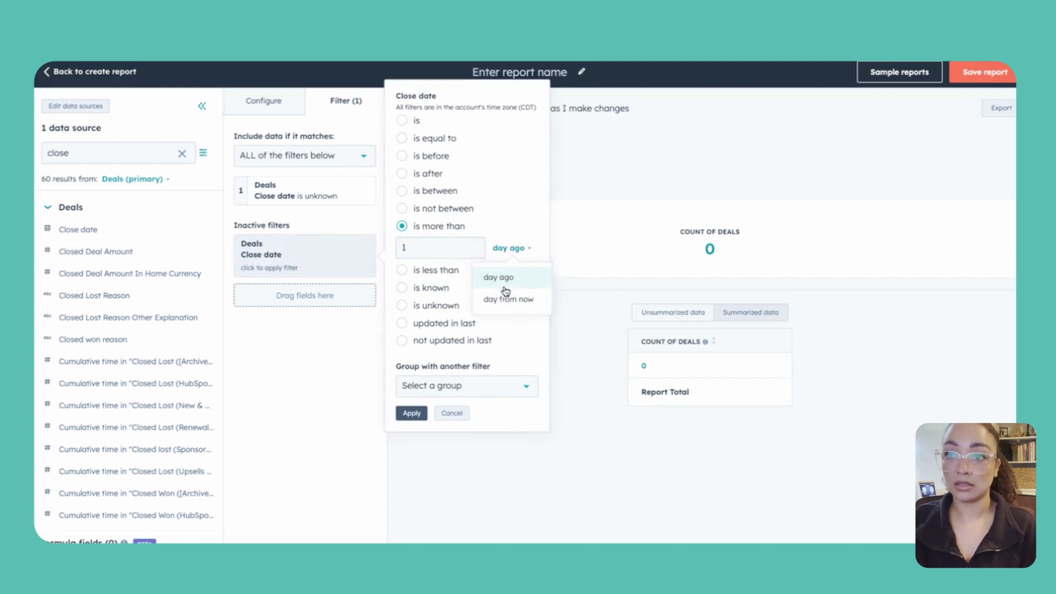
left_click(503, 279)
left_click(412, 413)
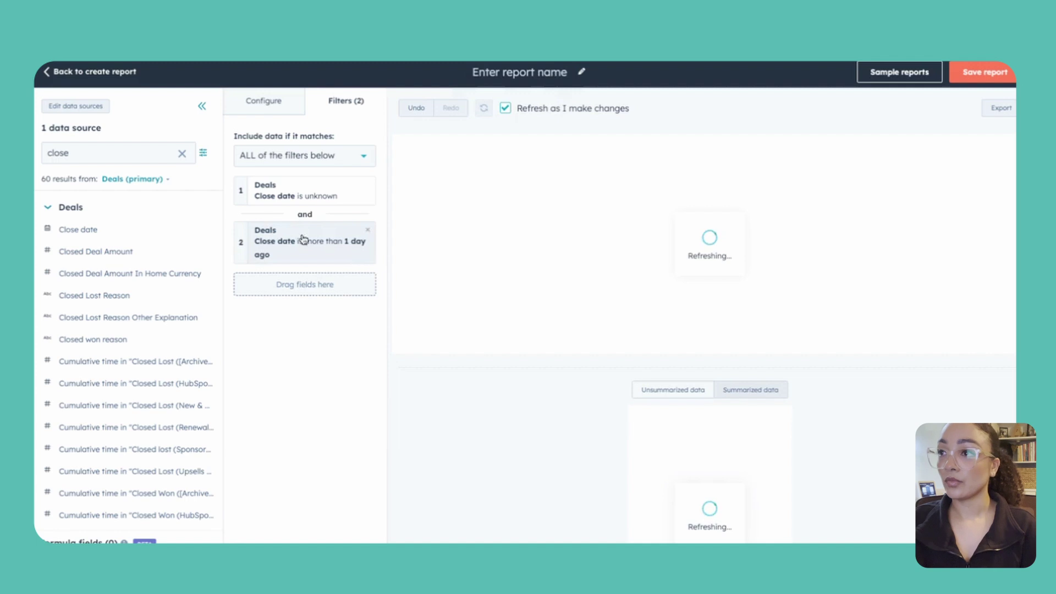
double_click(74, 144)
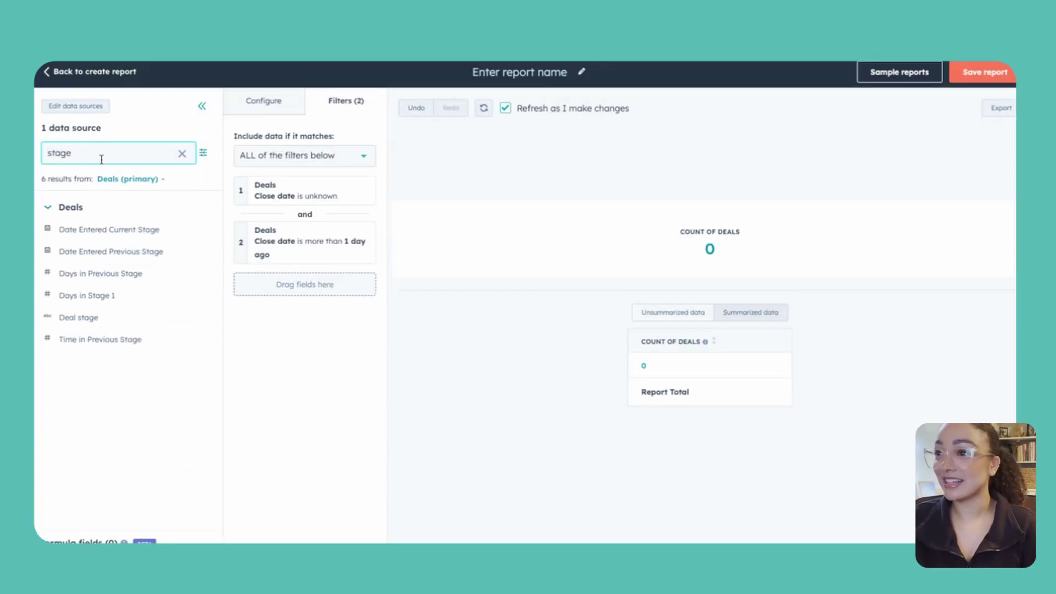
Step: Add a Deal stage 'is none of' filter excluding All closed won
left_click_drag(91, 318, 241, 285)
left_click(321, 323)
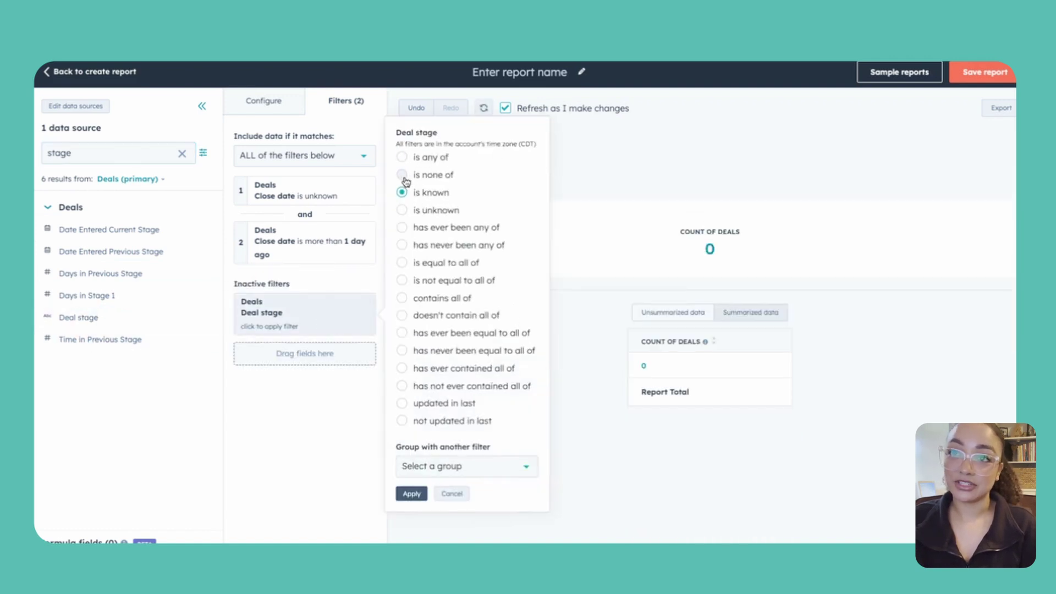
left_click(406, 176)
left_click(462, 168)
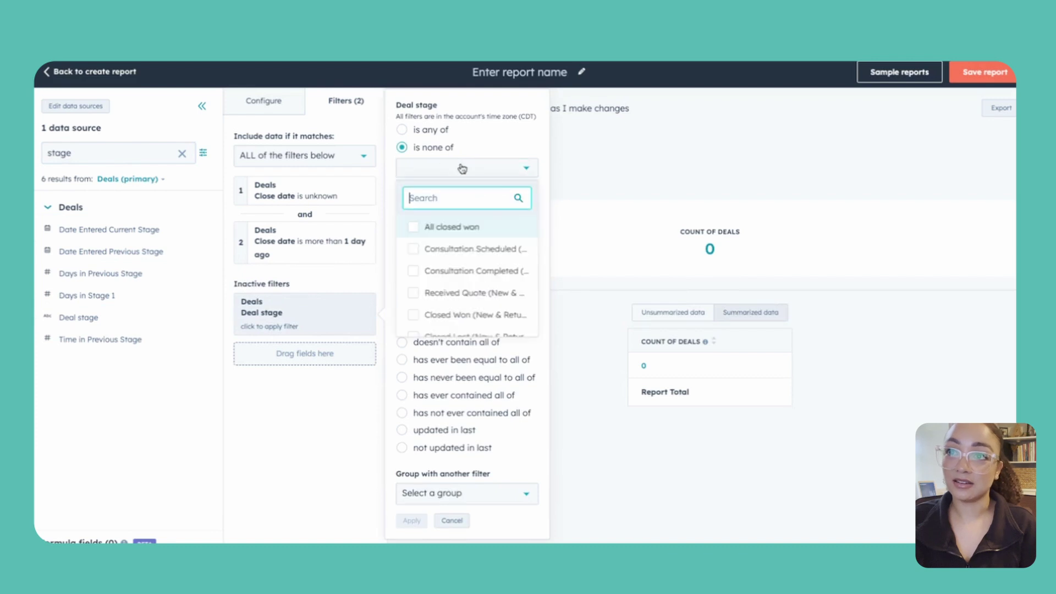
left_click(448, 236)
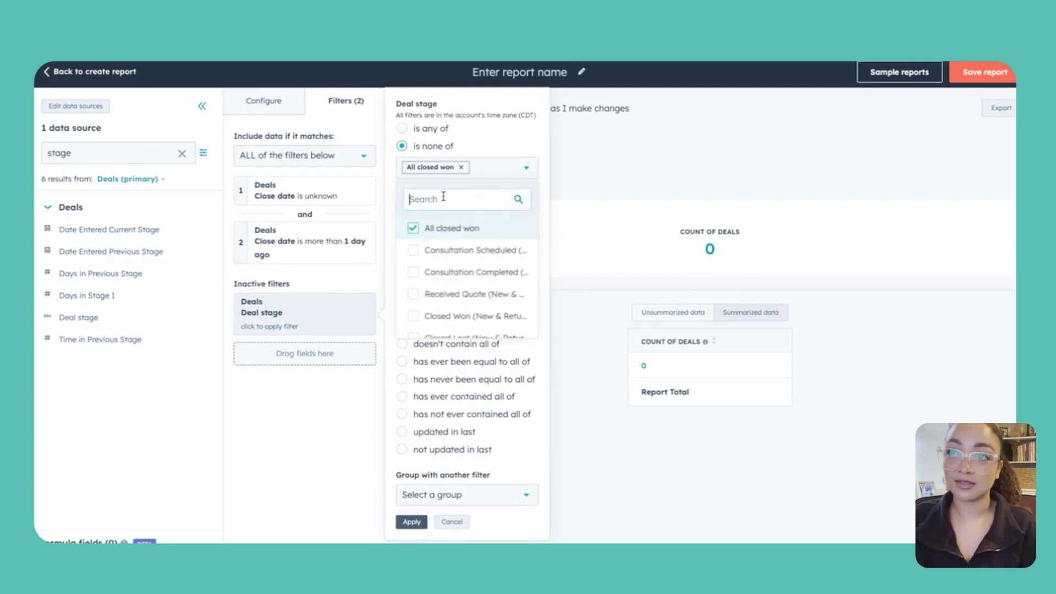
Step: Also exclude all six Closed Lost stages, from New & Returning to [Archived] Marketing Sales, and apply the filter
type("lost")
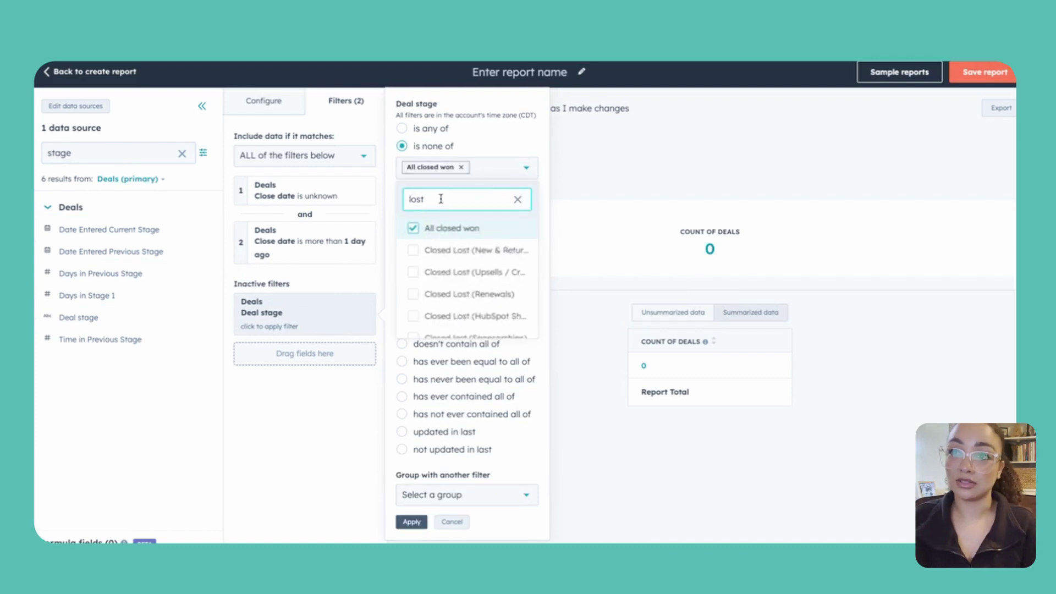
left_click(479, 256)
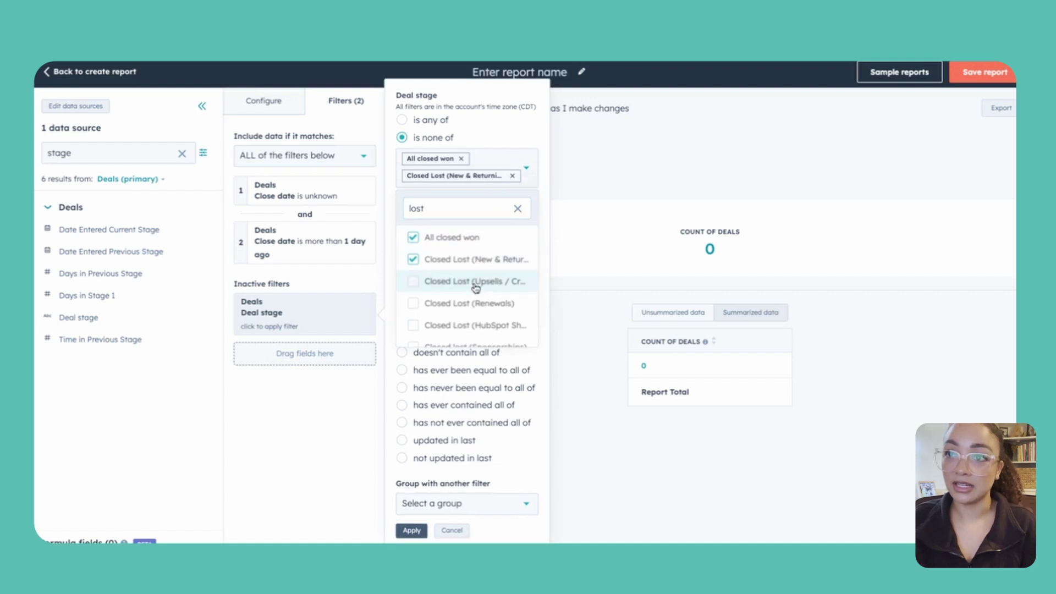
left_click(471, 280)
left_click(465, 311)
left_click(468, 340)
scroll(467, 330, "down", 1)
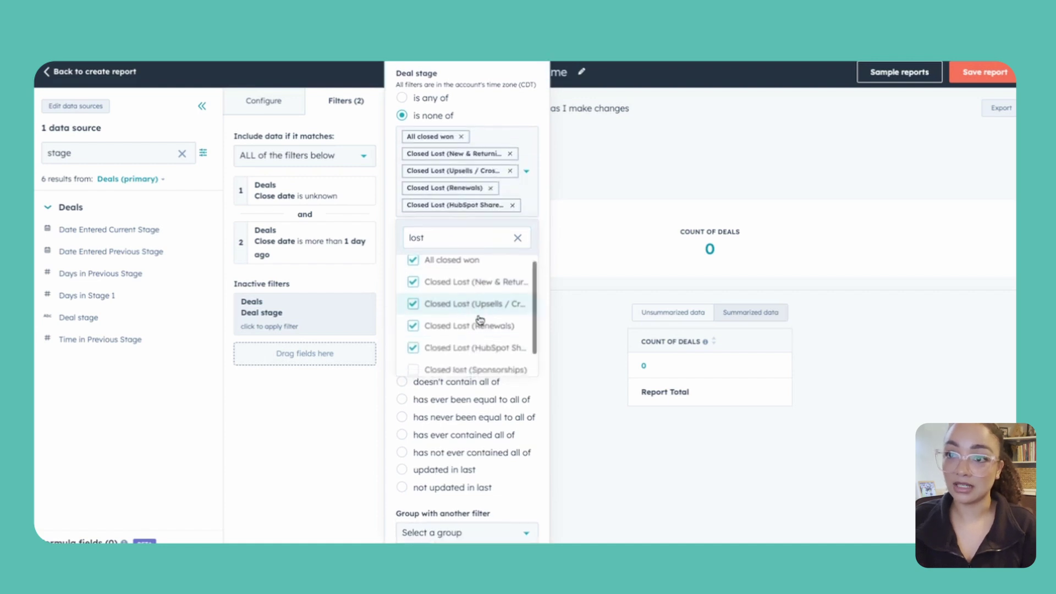
left_click(472, 341)
left_click(466, 383)
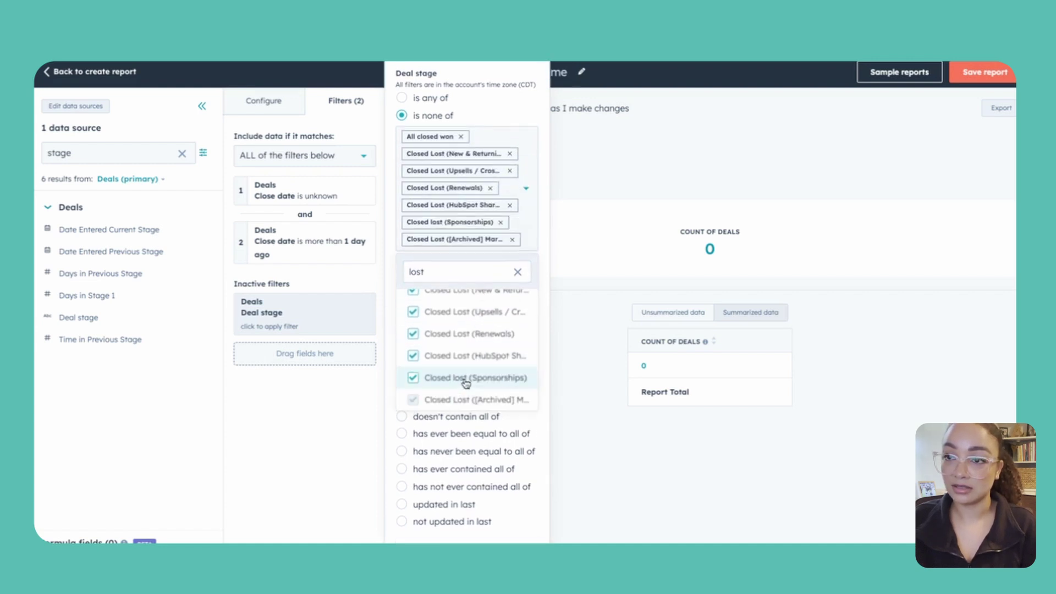
scroll(473, 352, "down", 1)
scroll(476, 350, "up", 3)
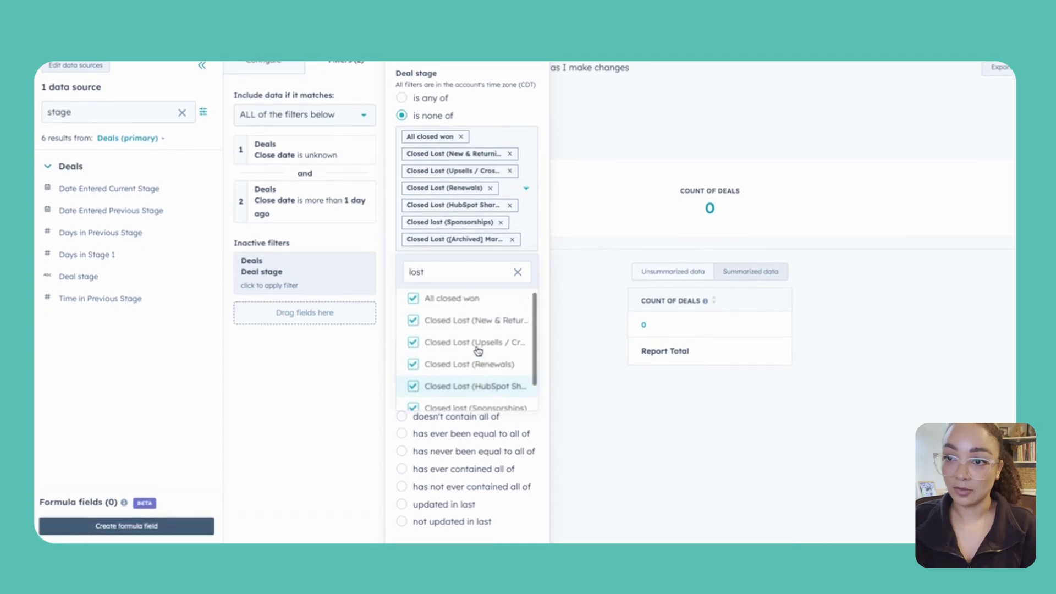
left_click(541, 257)
scroll(451, 484, "down", 1)
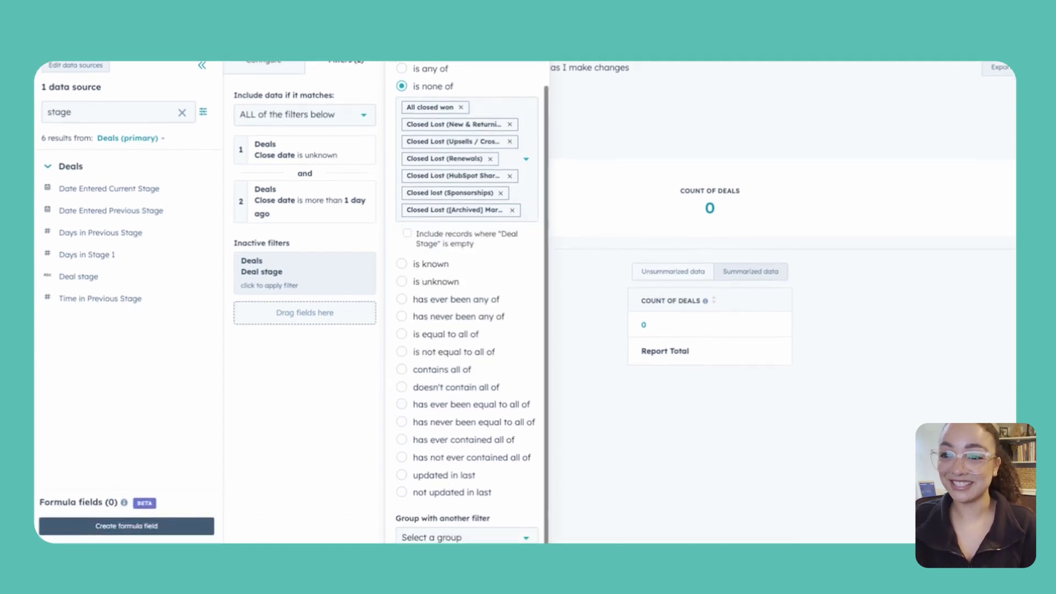
left_click(465, 281)
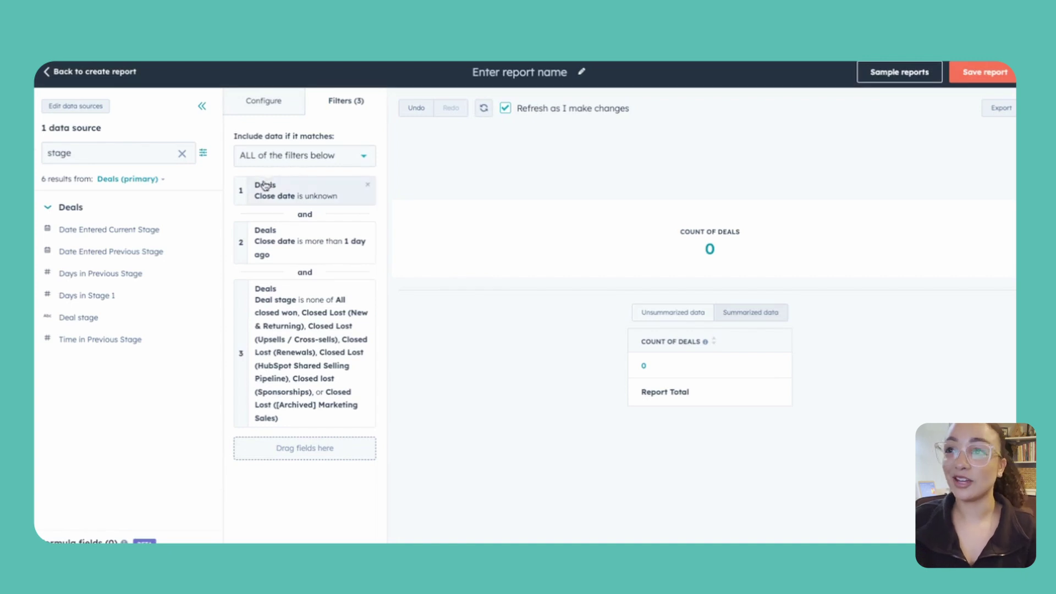
Step: Change the filter logic to custom rules '(1 or 2) and 3', raising the deal count to 20
left_click(258, 158)
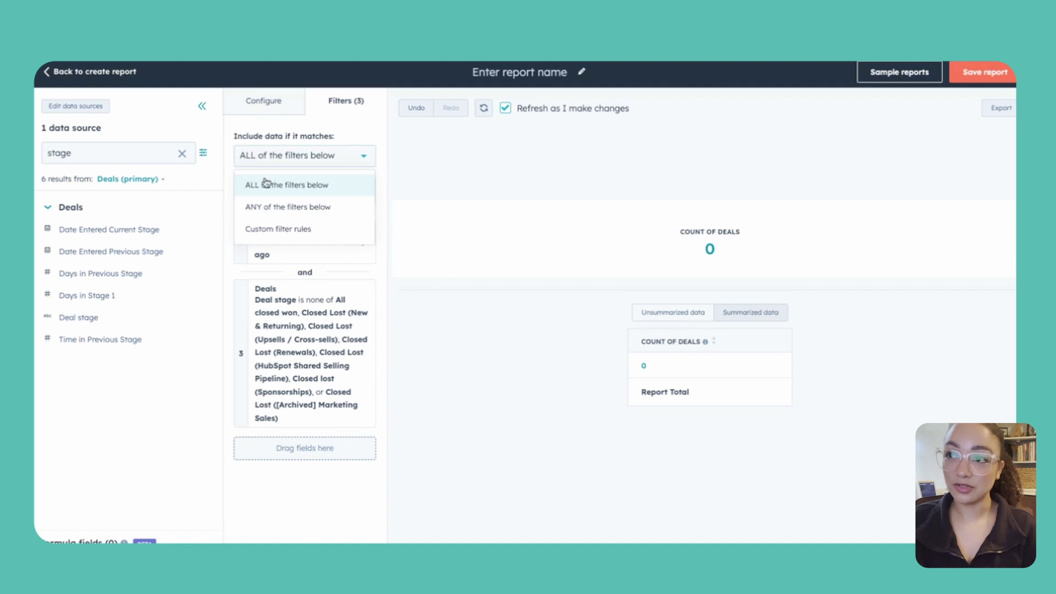
left_click(272, 230)
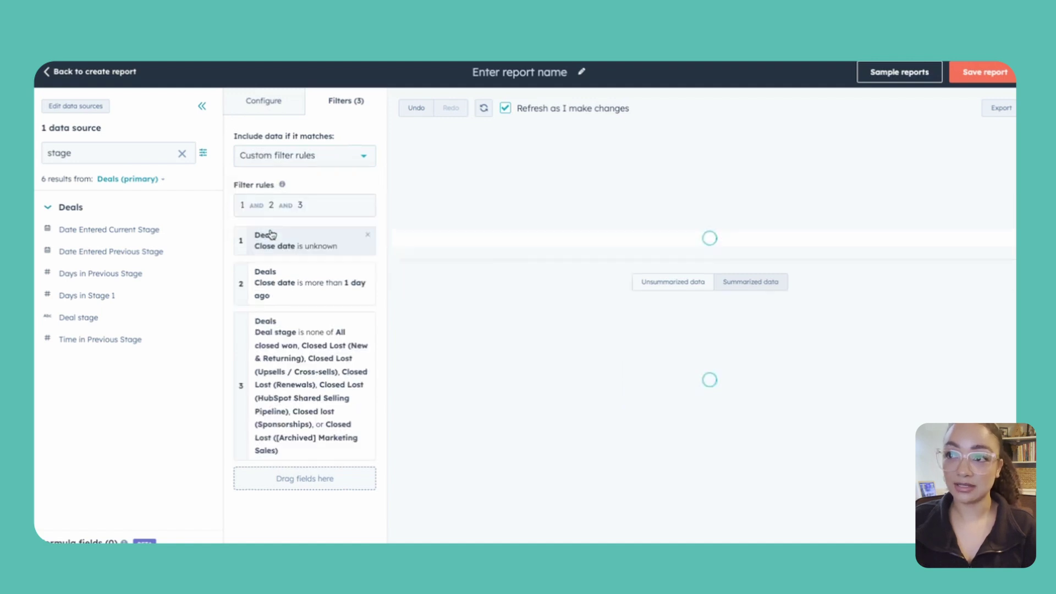
left_click(256, 207)
double_click(255, 206)
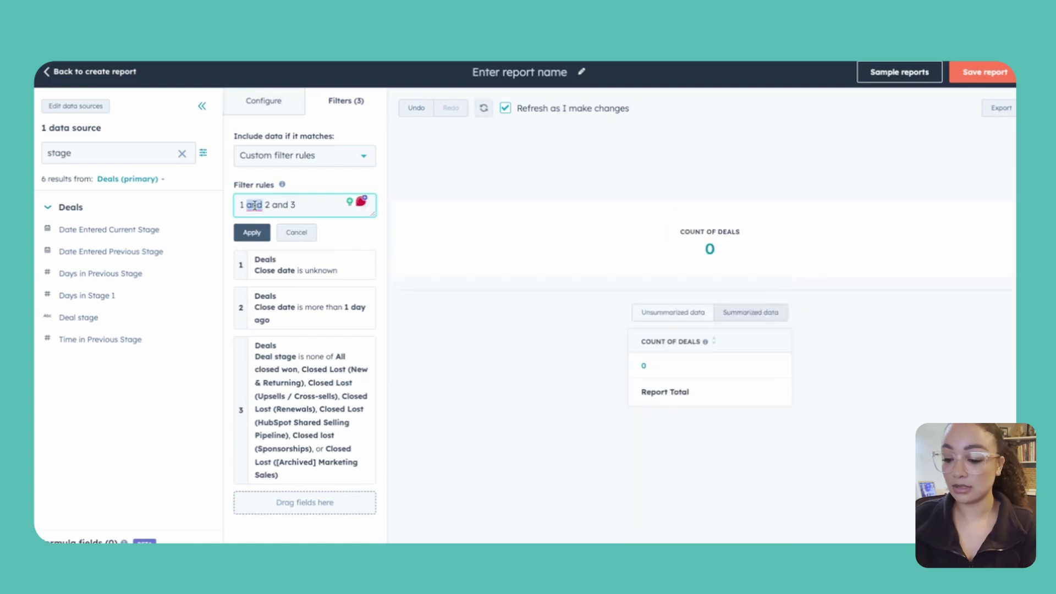
type("or")
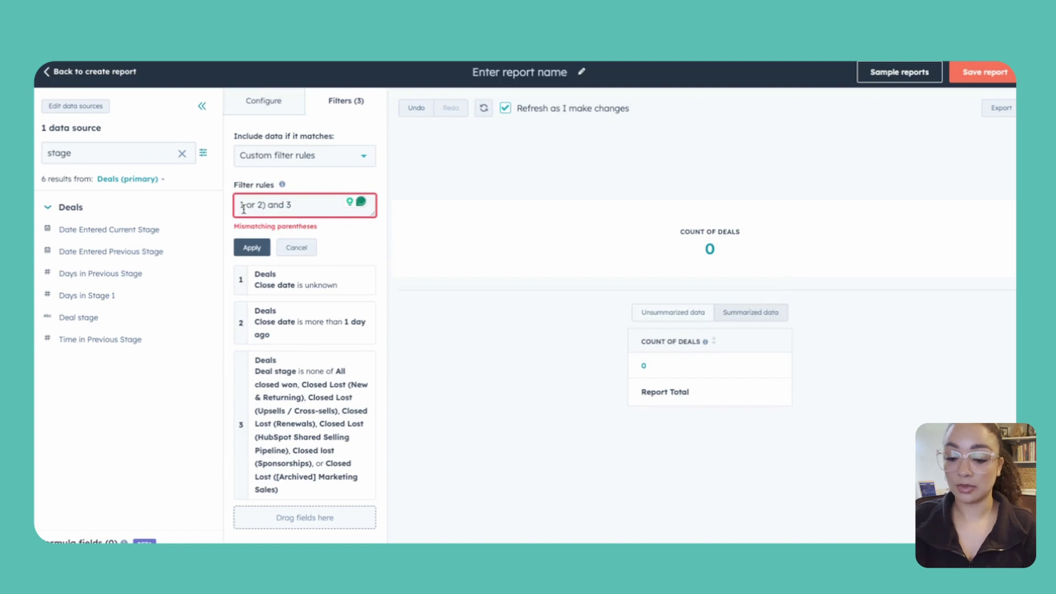
left_click(242, 205)
type("(")
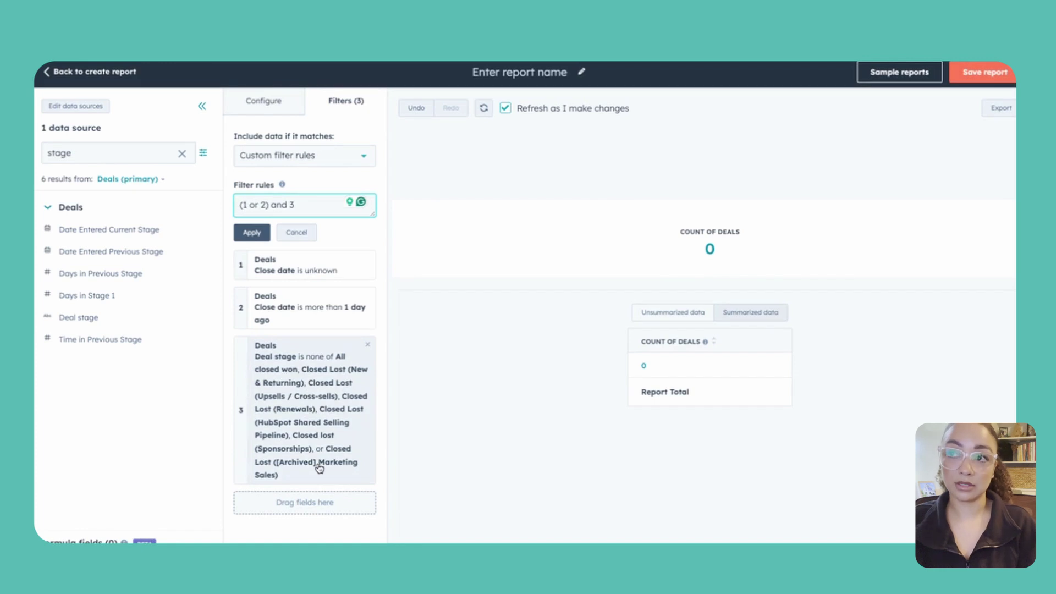
left_click(251, 232)
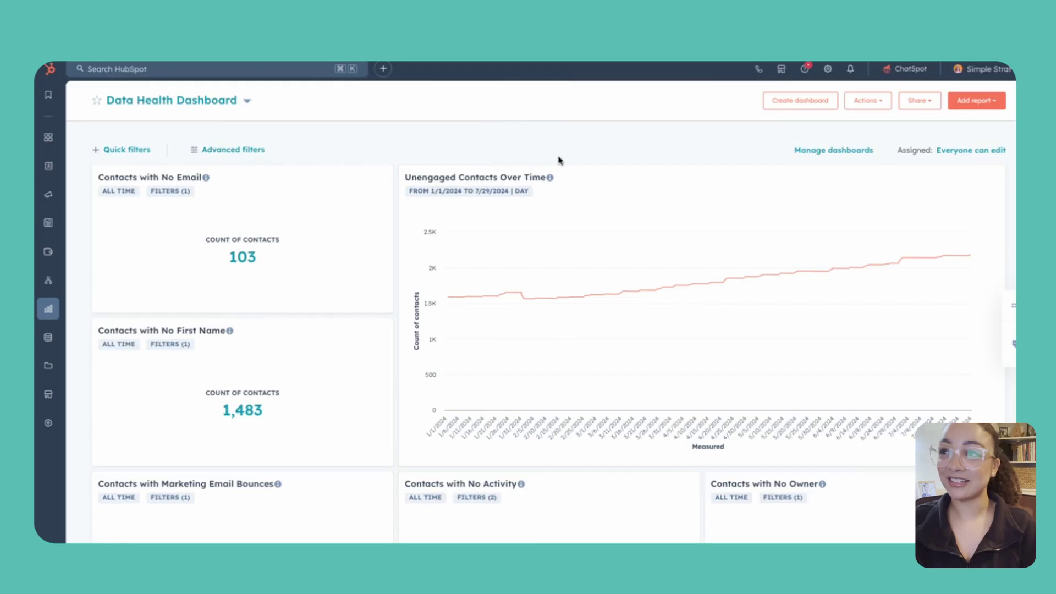
Step: Scroll the Data Health Dashboard to review the Open Deals tiles
scroll(559, 158, "down", 20)
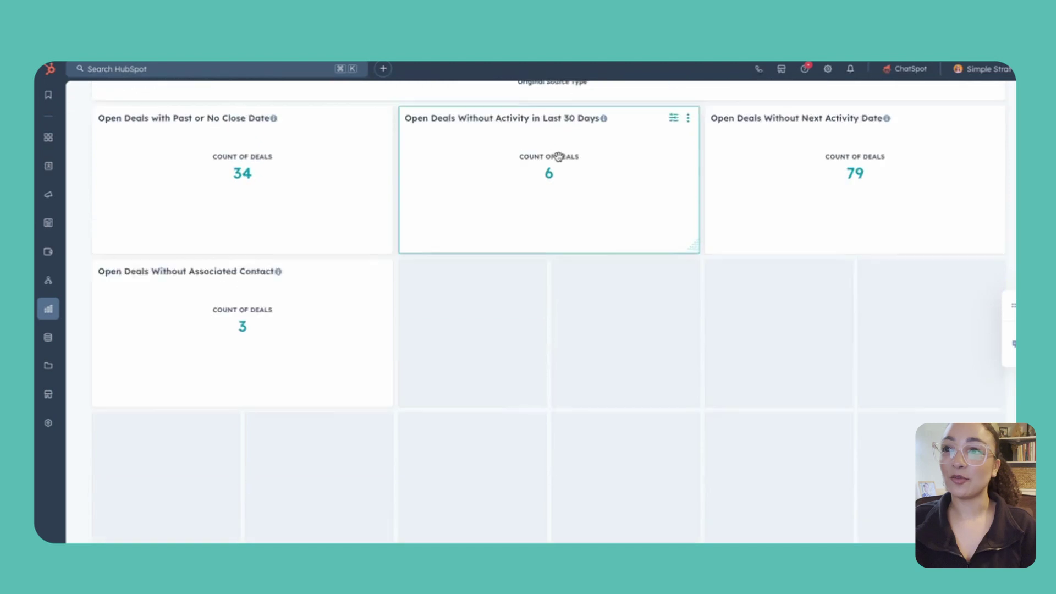
scroll(558, 158, "up", 2)
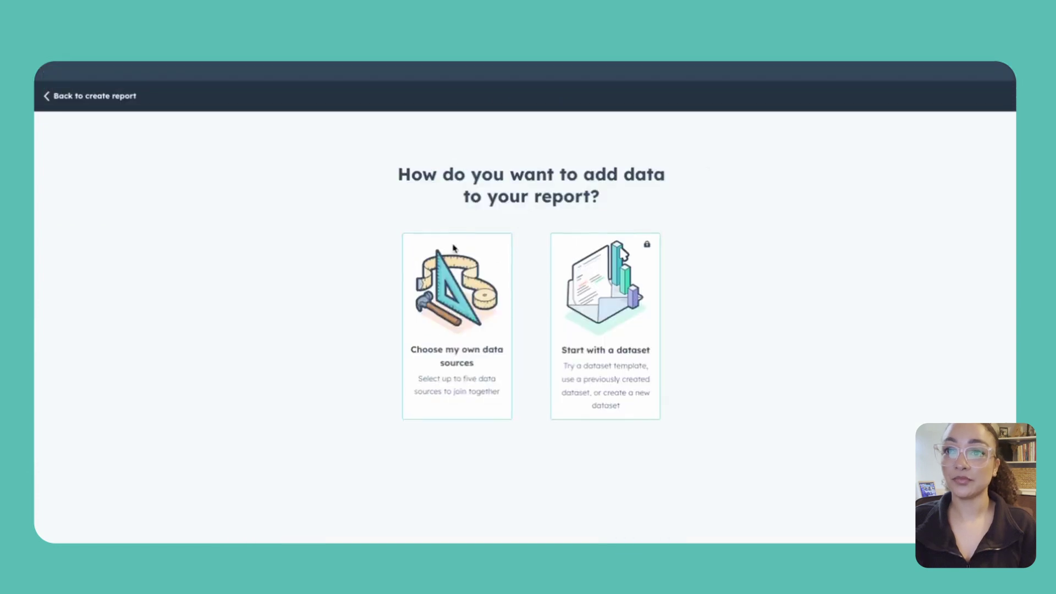
Step: Create a report from own data sources with Deals as primary, as a Count of deals KPI
left_click(471, 373)
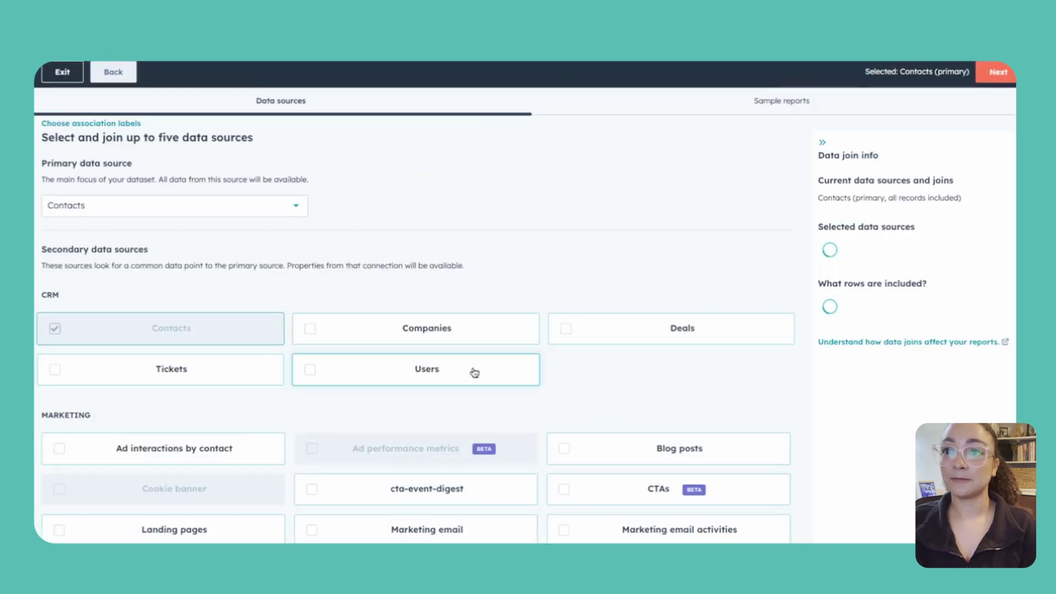
left_click(218, 206)
scroll(168, 317, "down", 1)
scroll(170, 318, "down", 1)
left_click(150, 335)
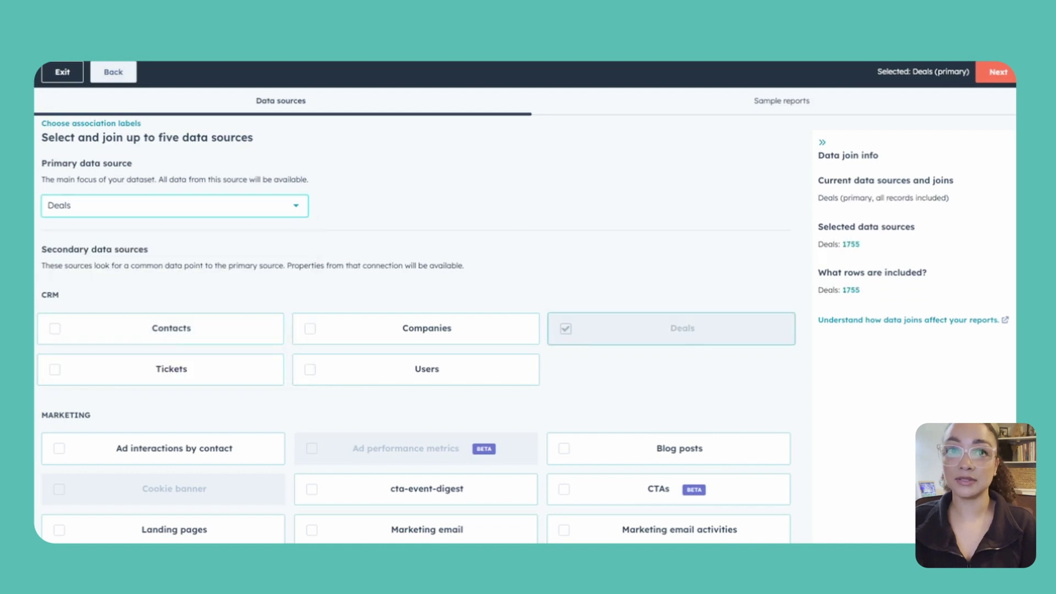
left_click(999, 73)
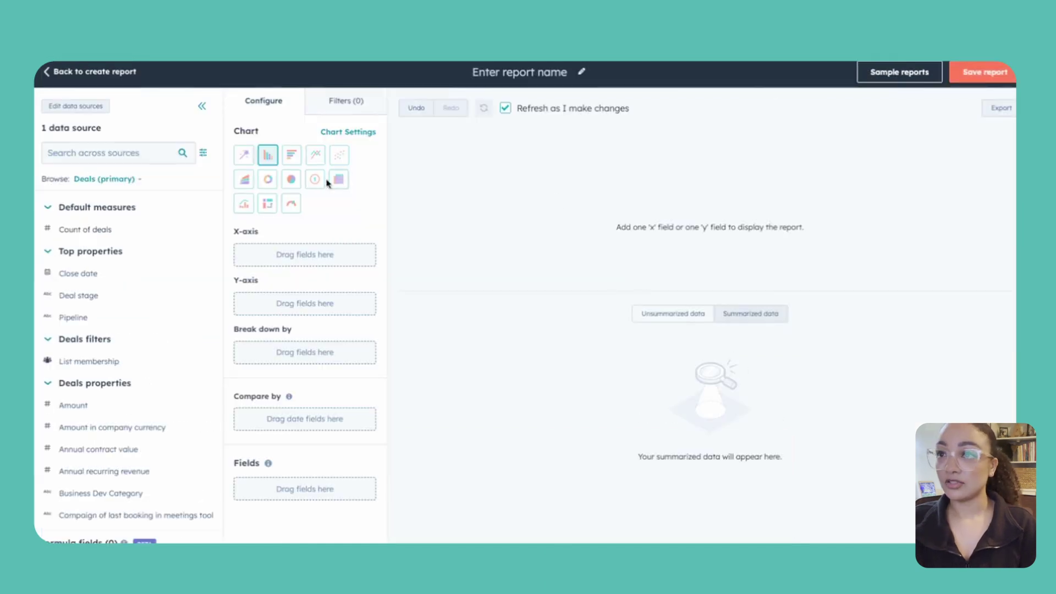
left_click(315, 183)
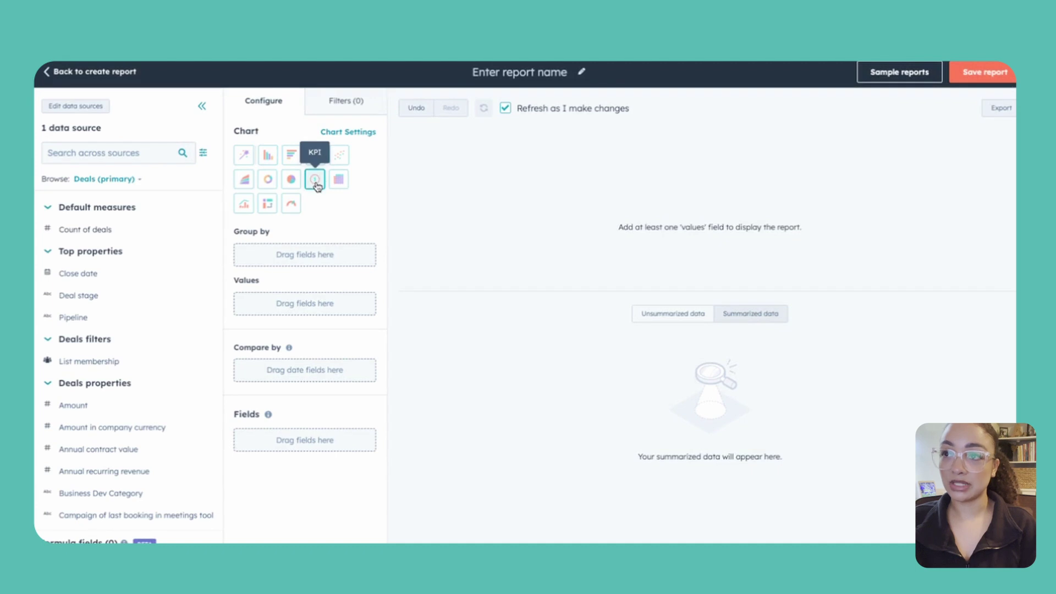
left_click_drag(99, 231, 251, 299)
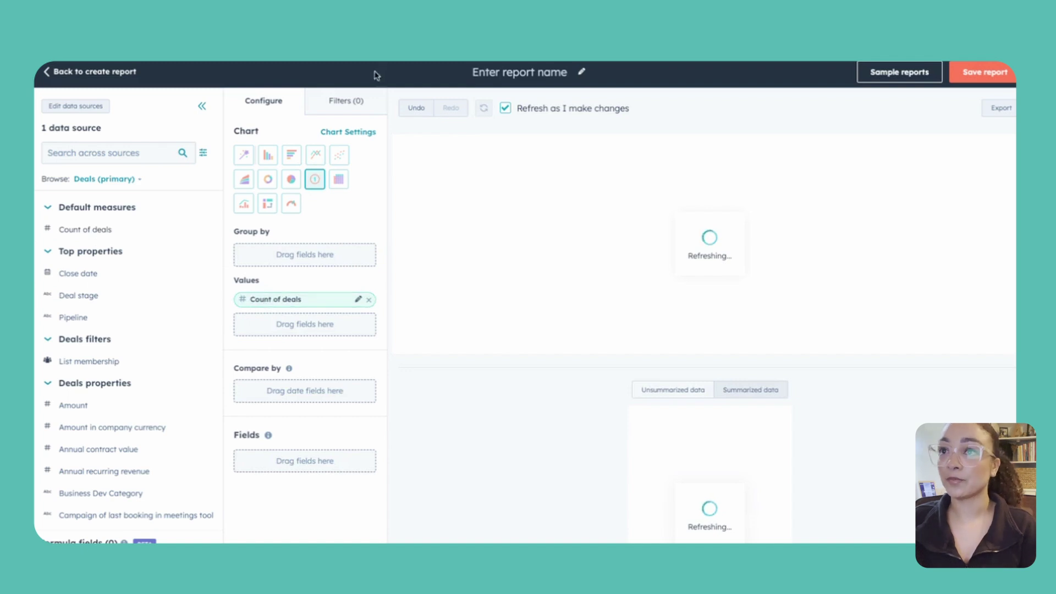
Step: Filter the deals KPI on Last activity date more than 30 days ago
left_click(356, 108)
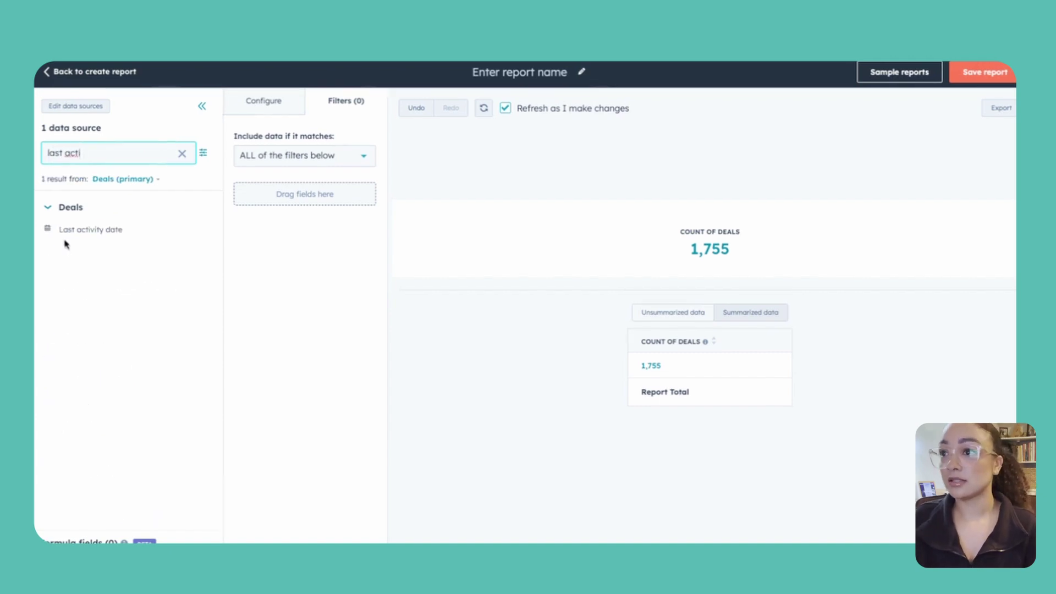
left_click_drag(64, 243, 251, 199)
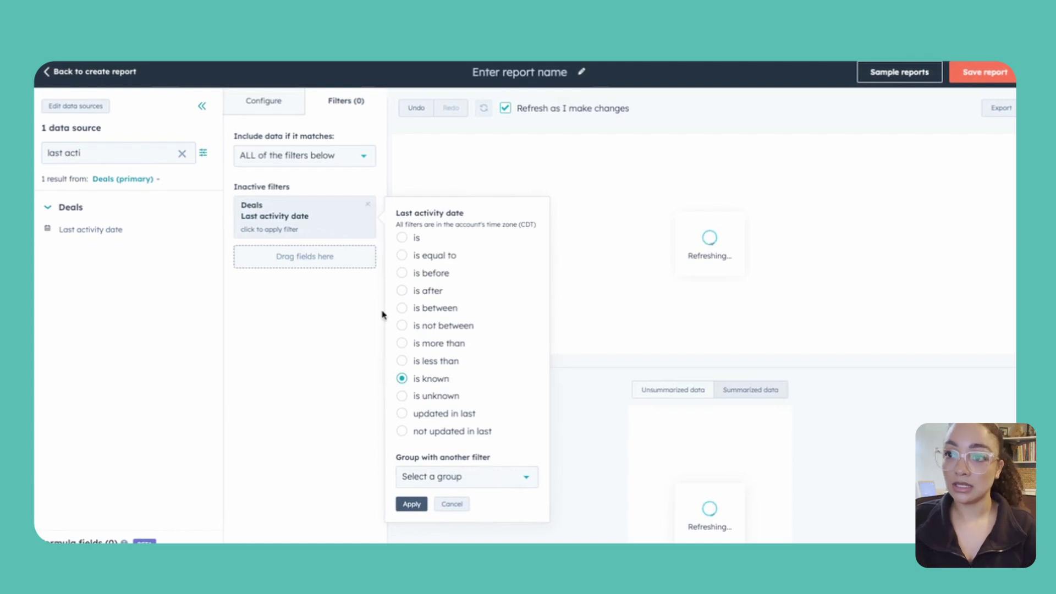
left_click(402, 344)
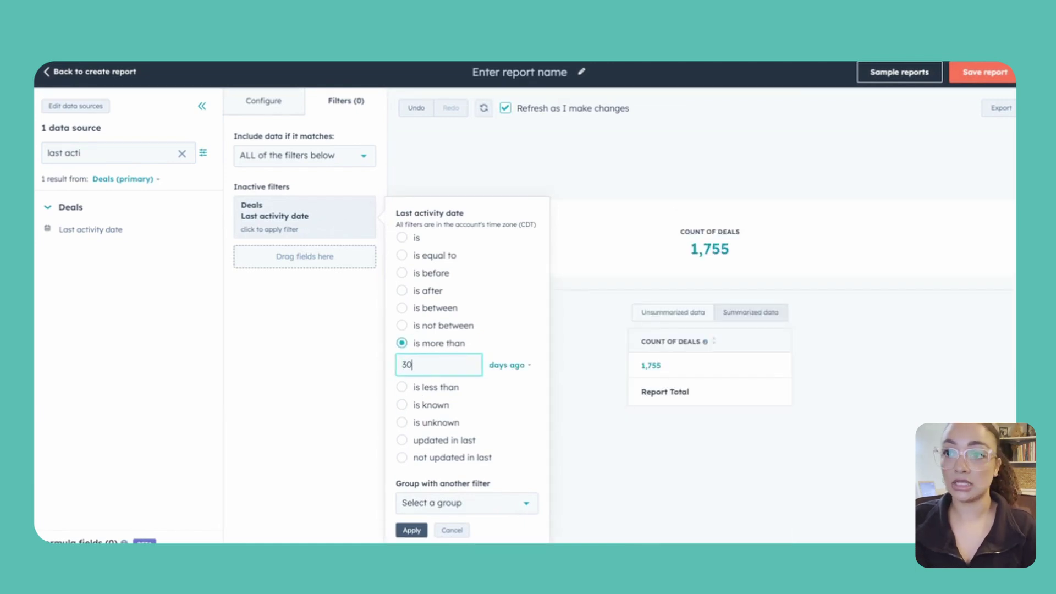
left_click(410, 530)
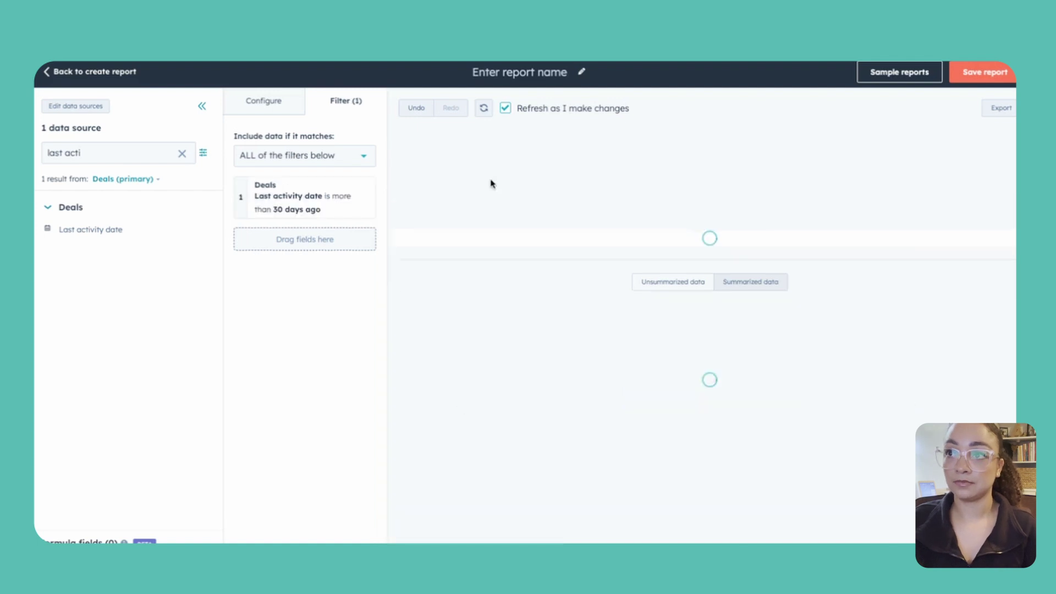
Step: Add a Deal stage 'is none of' filter excluding All closed won
triple_click(124, 150)
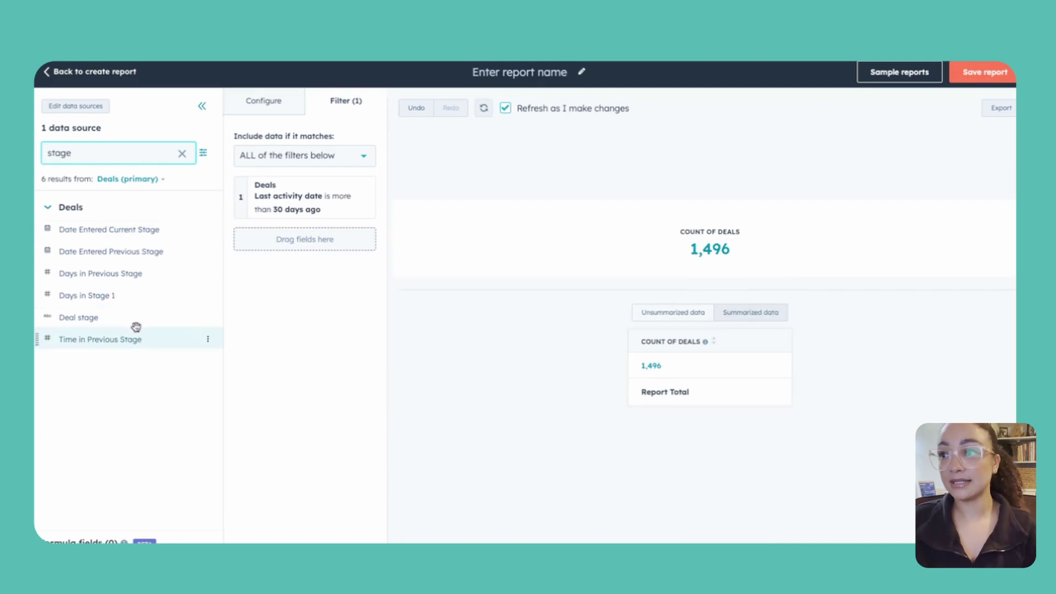
left_click_drag(87, 317, 246, 234)
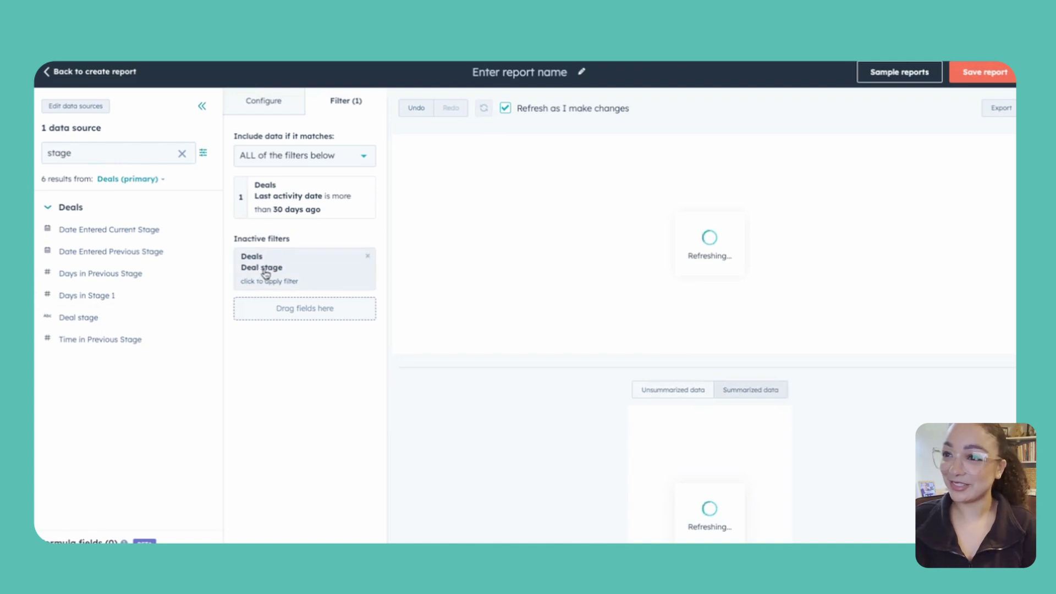
left_click(282, 275)
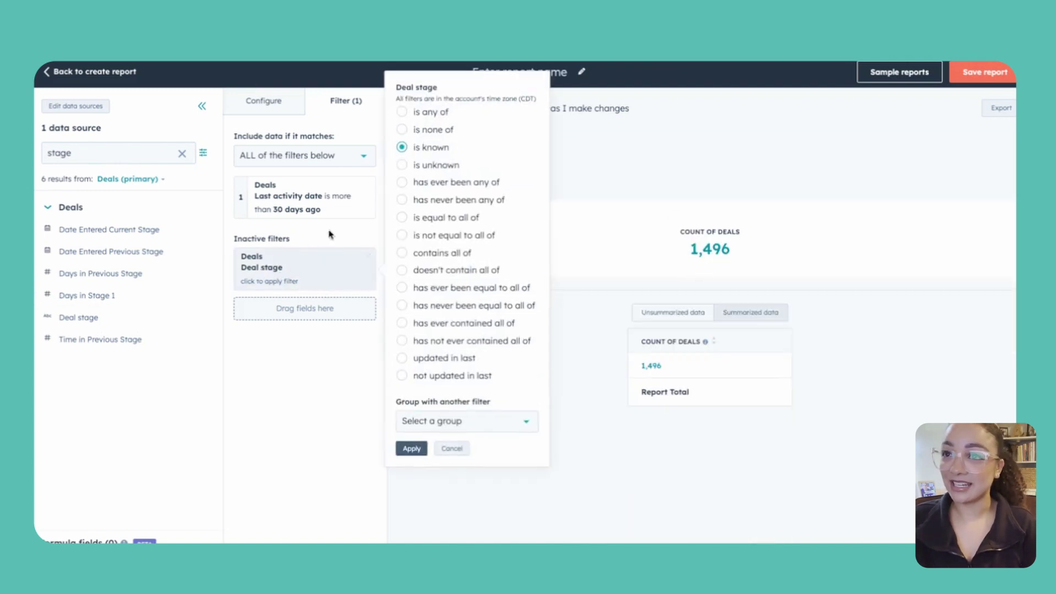
left_click(402, 130)
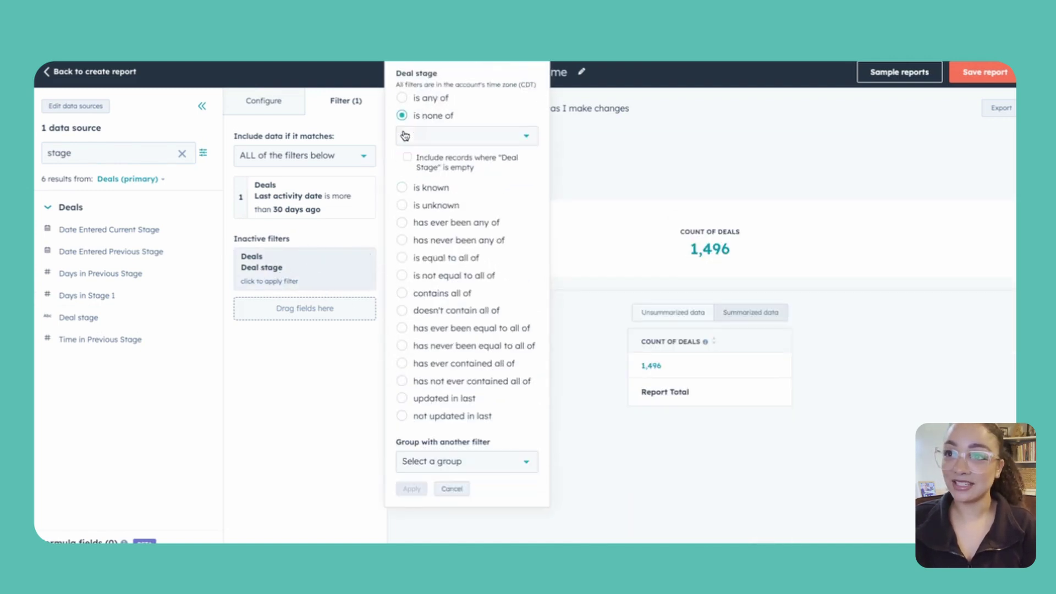
left_click(412, 135)
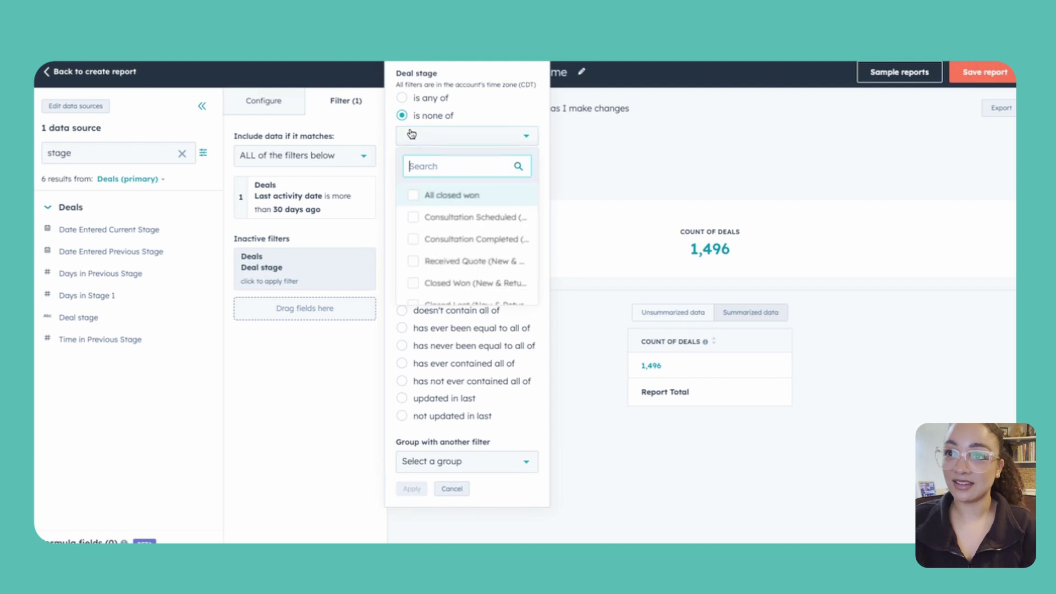
left_click(431, 197)
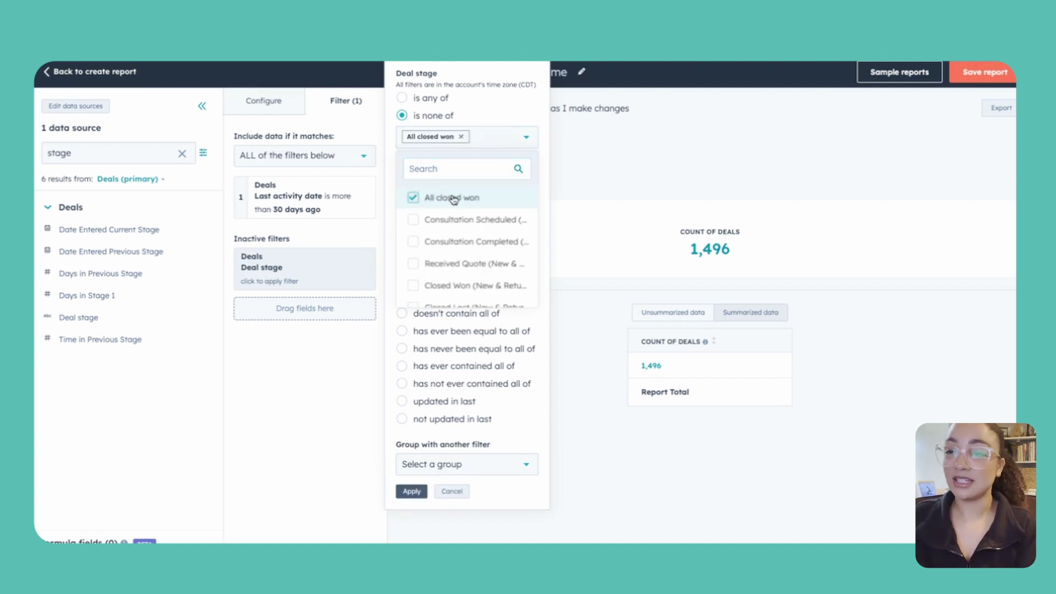
Step: Also exclude all six Closed Lost stages and apply, leaving 3 open inactive deals
left_click(453, 166)
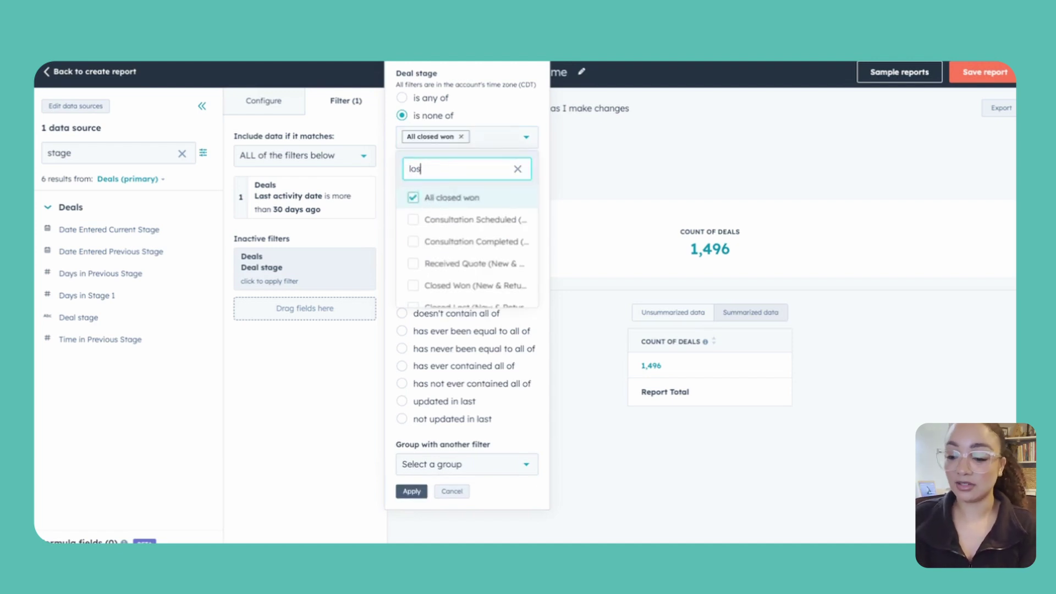
left_click(446, 220)
left_click(446, 258)
left_click(437, 300)
scroll(435, 308, "down", 1)
left_click(435, 311)
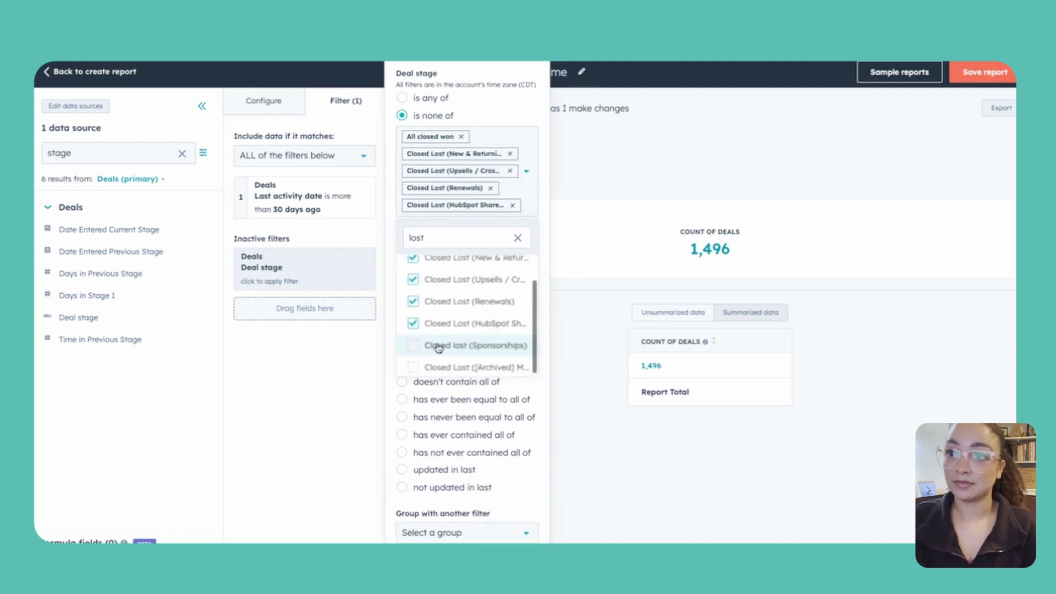
left_click(436, 346)
left_click(436, 385)
left_click(529, 509)
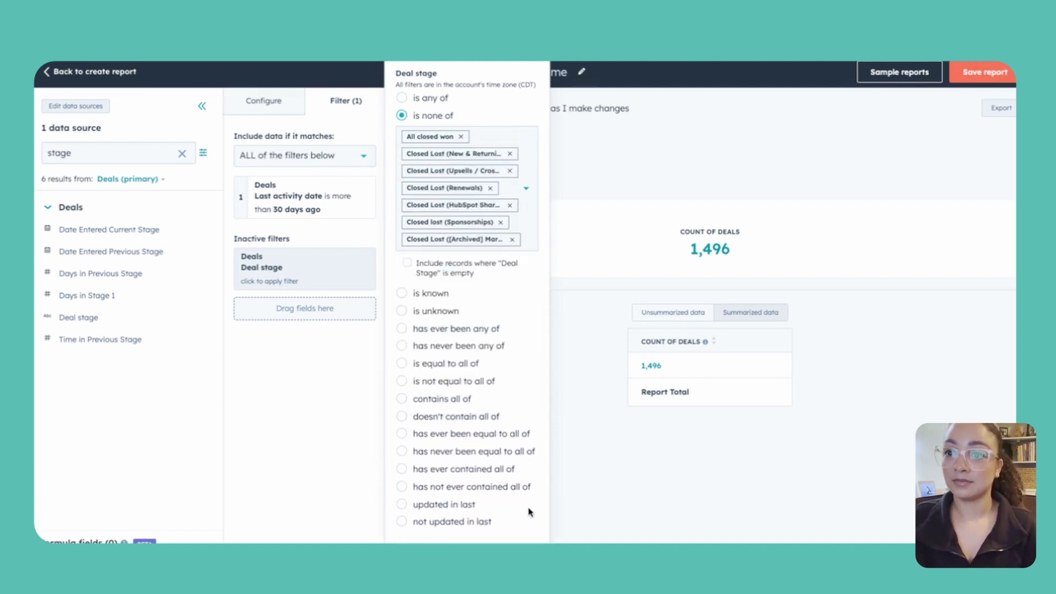
scroll(495, 517, "down", 1)
left_click(418, 553)
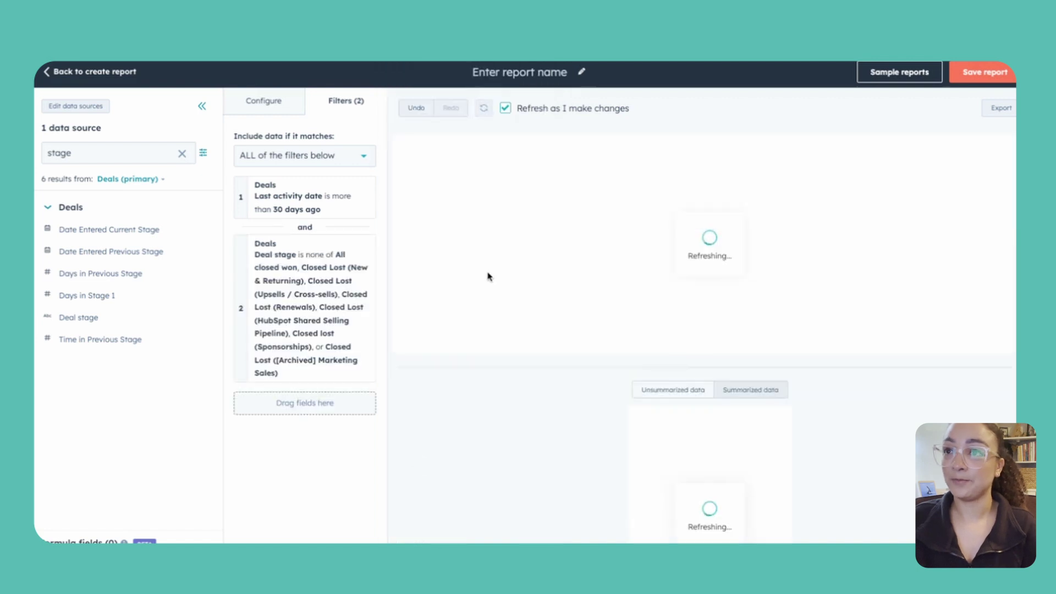